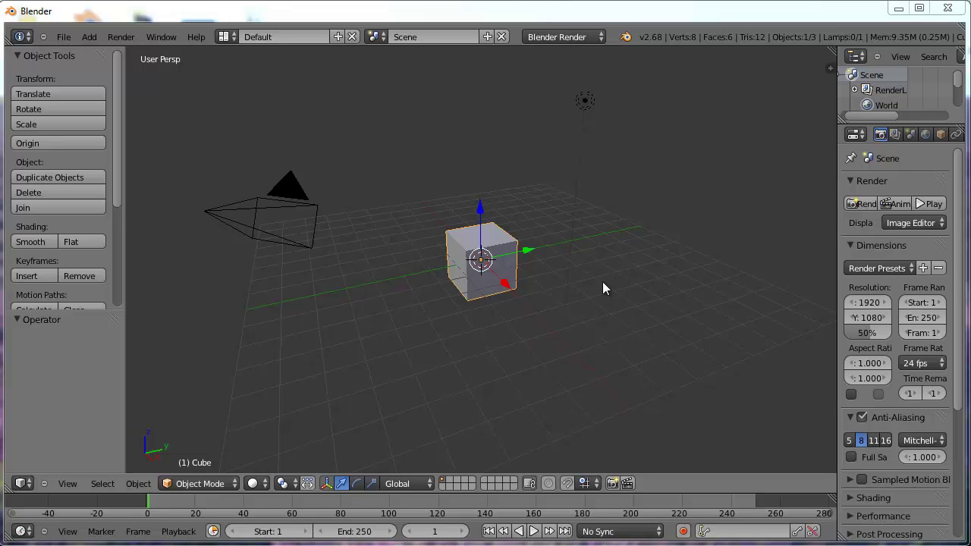
# - Put the default cube in Edit Mode with edge selection and deselect all of its geometry
pyautogui.click(587, 16)
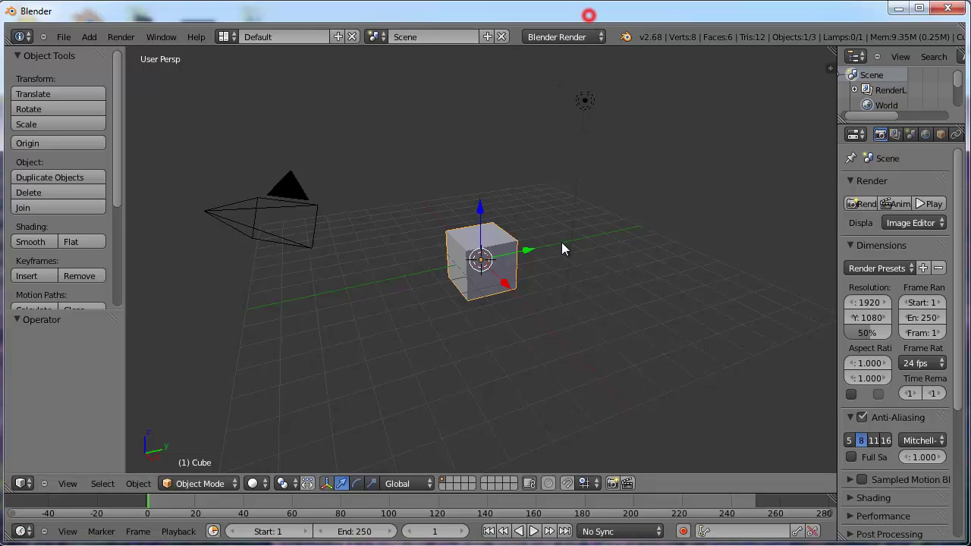
pyautogui.scroll(3, 546, 273)
pyautogui.press('Tab')
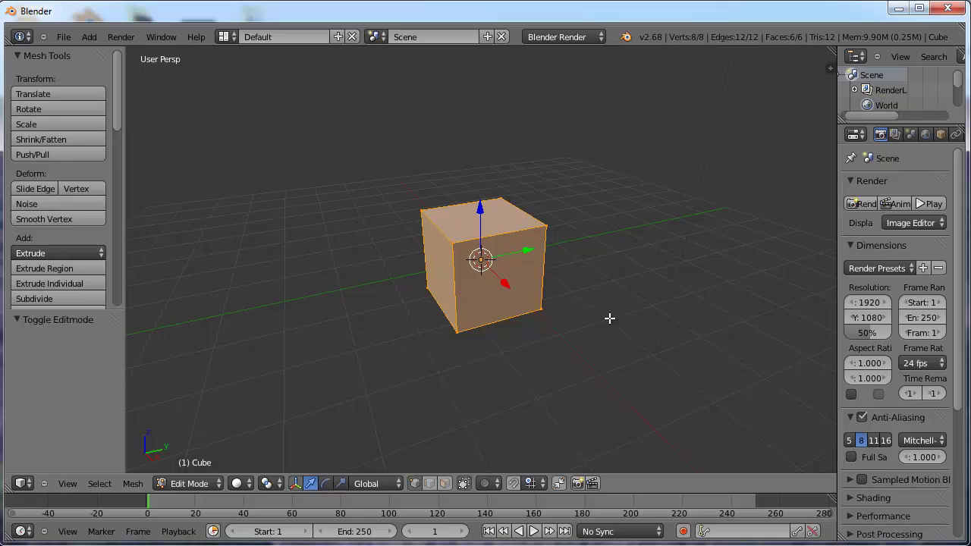
pyautogui.scroll(1, 610, 319)
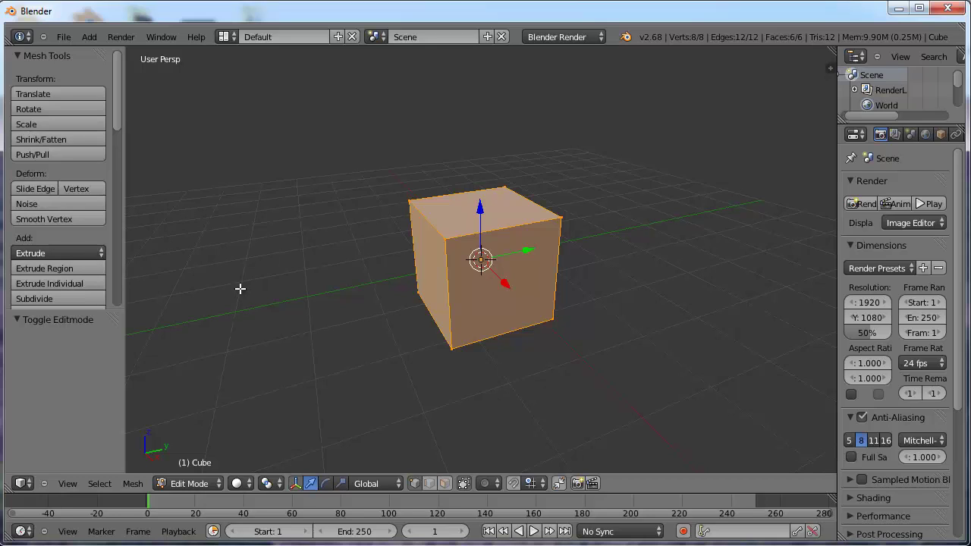
pyautogui.moveTo(115, 110); pyautogui.dragTo(118, 136)
pyautogui.scroll(5, 119, 136)
pyautogui.press('a')
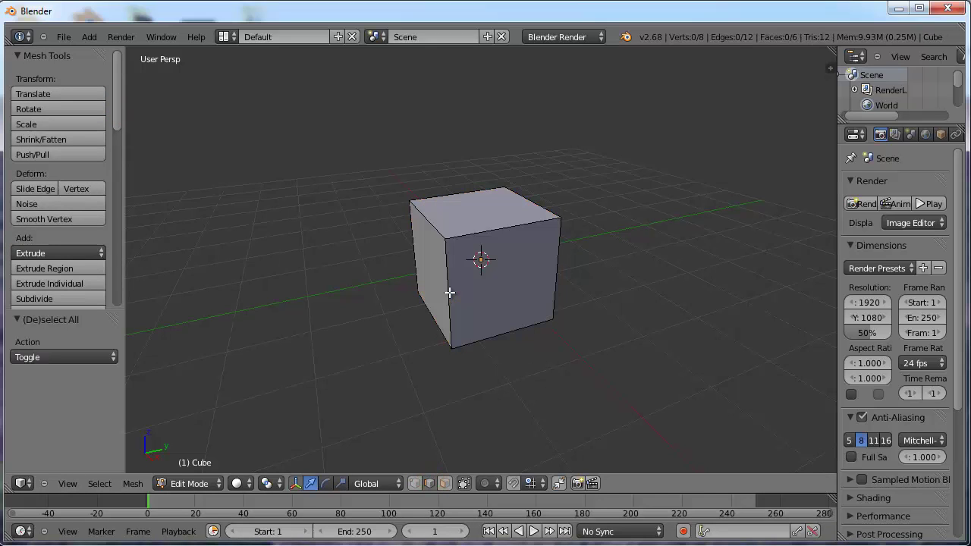
# - Select the two vertical edges and the top edge of the cube's front face together
pyautogui.rightClick(447, 291)
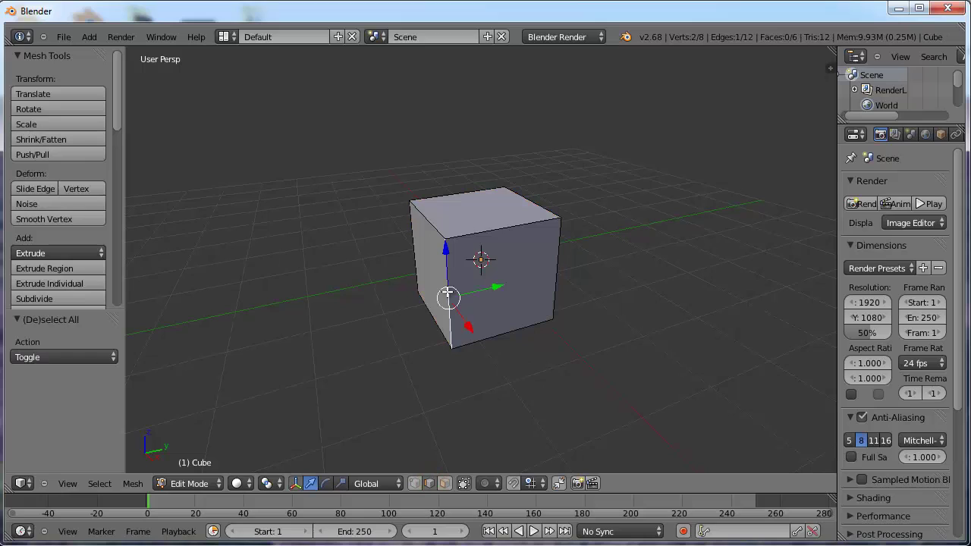
pyautogui.keyDown('shift'); pyautogui.rightClick(521, 224); pyautogui.keyUp('shift')
pyautogui.keyDown('shift'); pyautogui.rightClick(559, 253); pyautogui.keyUp('shift')
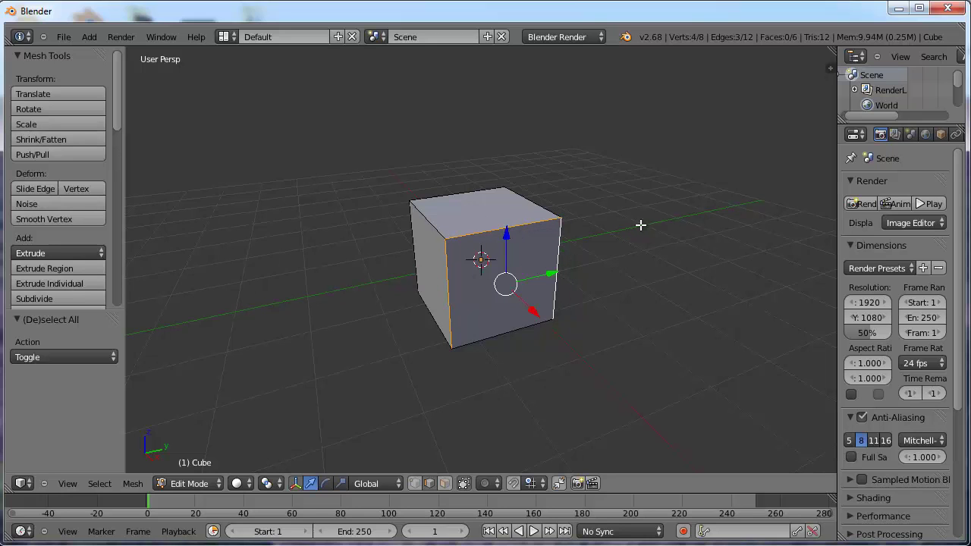
# - Add the two side edges of the top face and the remaining two vertical edges to the selection, and mark all selected edges as seams
pyautogui.moveTo(319, 350)
pyautogui.mouseDown(button='middle')
pyautogui.moveTo(262, 351)
pyautogui.moveTo(362, 349)
pyautogui.moveTo(329, 347)
pyautogui.mouseUp(button='middle')
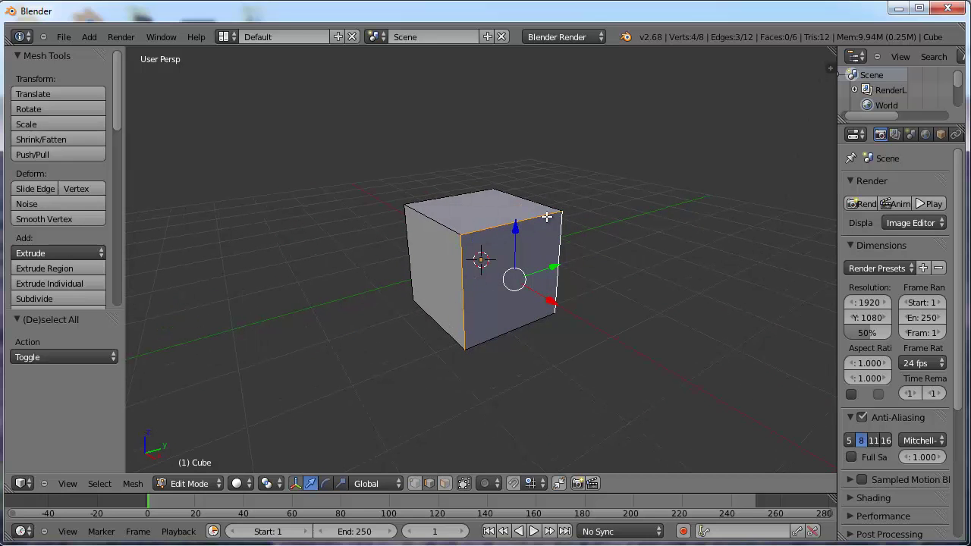
pyautogui.moveTo(425, 362); pyautogui.dragTo(445, 302, button='middle')
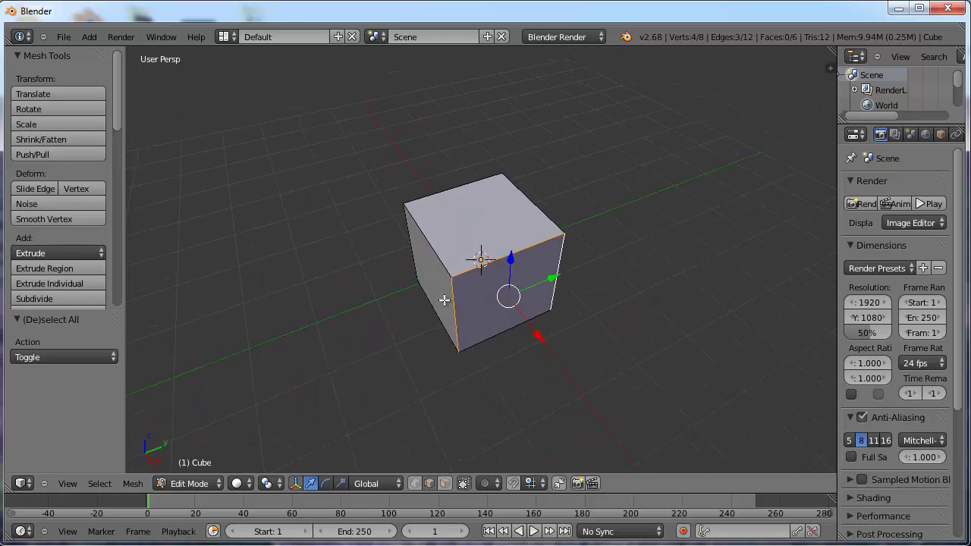
pyautogui.keyDown('shift'); pyautogui.rightClick(435, 251); pyautogui.keyUp('shift')
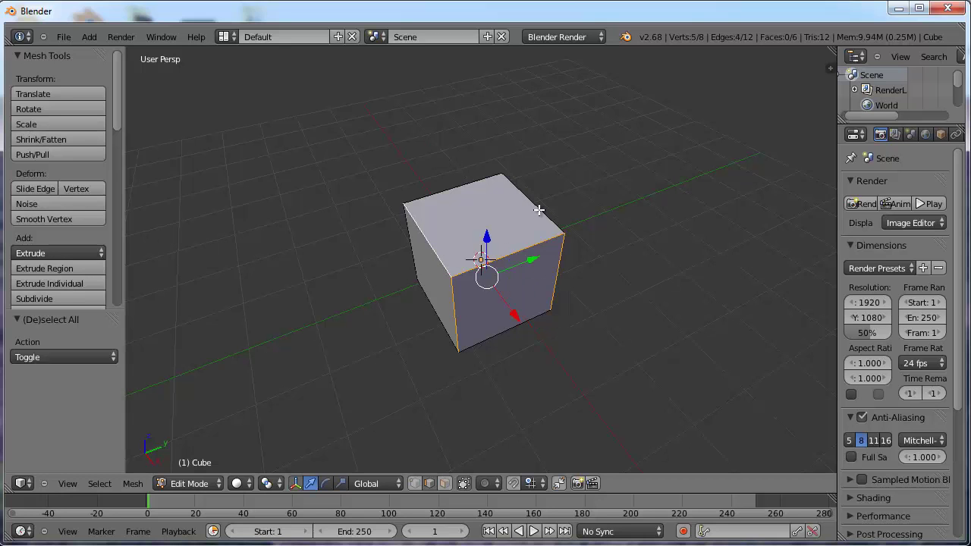
pyautogui.keyDown('shift'); pyautogui.rightClick(537, 210); pyautogui.keyUp('shift')
pyautogui.moveTo(474, 348); pyautogui.dragTo(618, 321, button='middle')
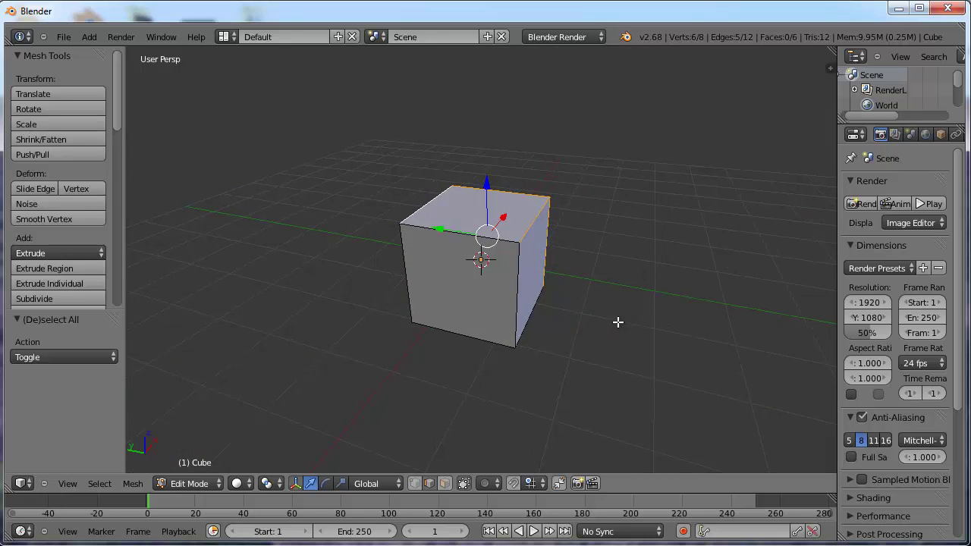
pyautogui.keyDown('shift'); pyautogui.rightClick(407, 277); pyautogui.keyUp('shift')
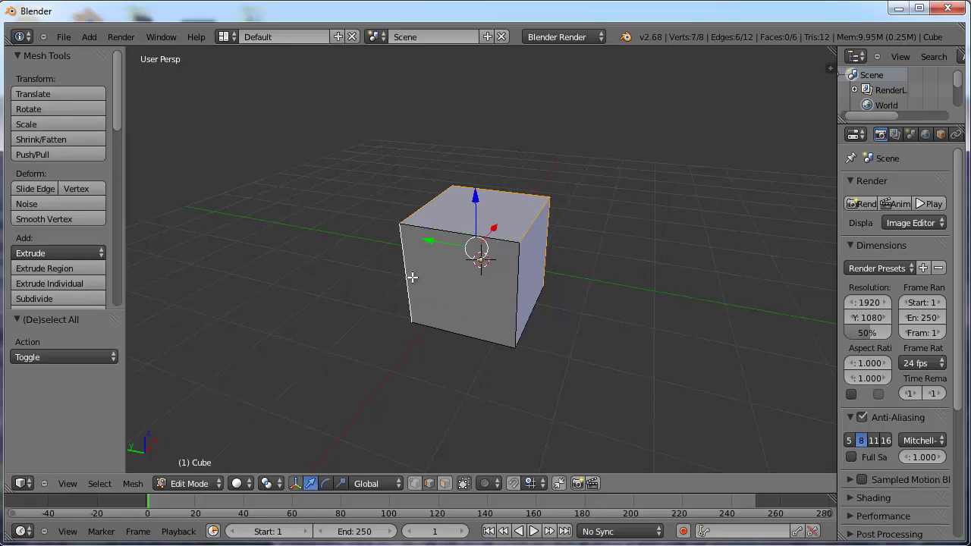
pyautogui.keyDown('shift'); pyautogui.rightClick(517, 285); pyautogui.keyUp('shift')
pyautogui.moveTo(627, 347); pyautogui.dragTo(477, 351, button='middle')
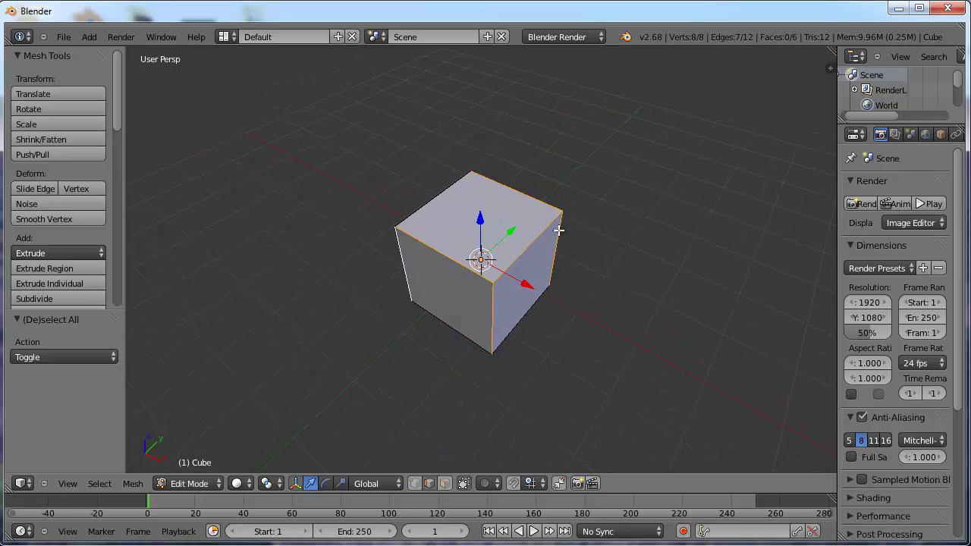
pyautogui.moveTo(435, 342); pyautogui.dragTo(485, 341, button='middle')
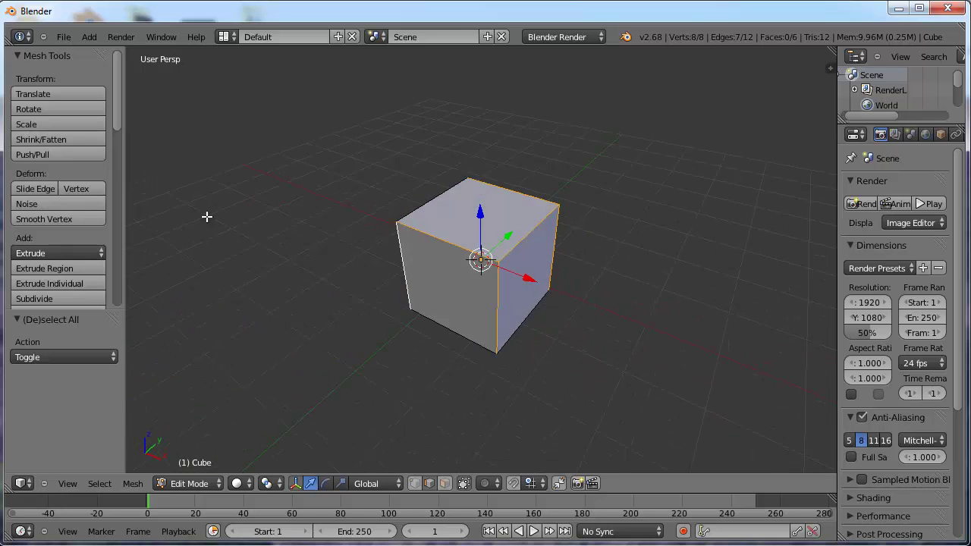
pyautogui.scroll(-12, 90, 117)
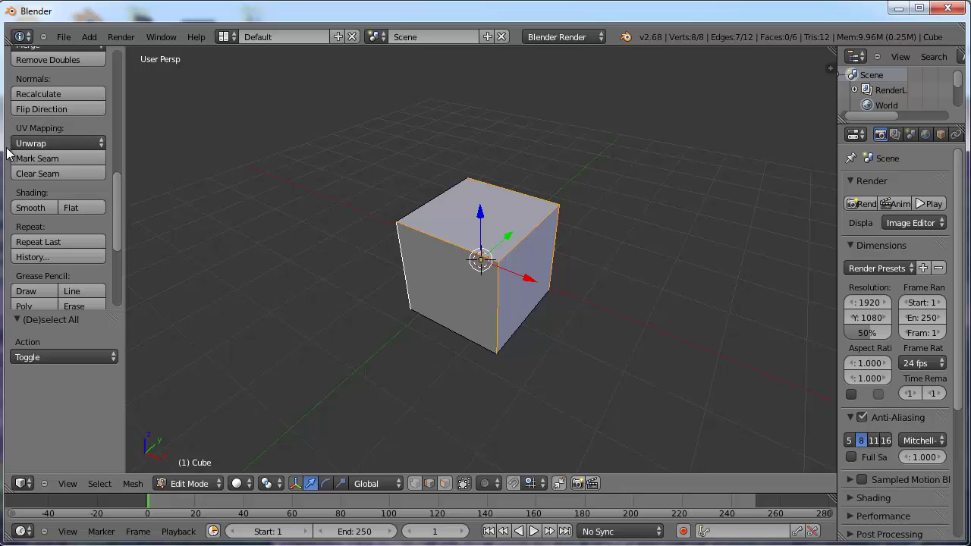
pyautogui.click(55, 158)
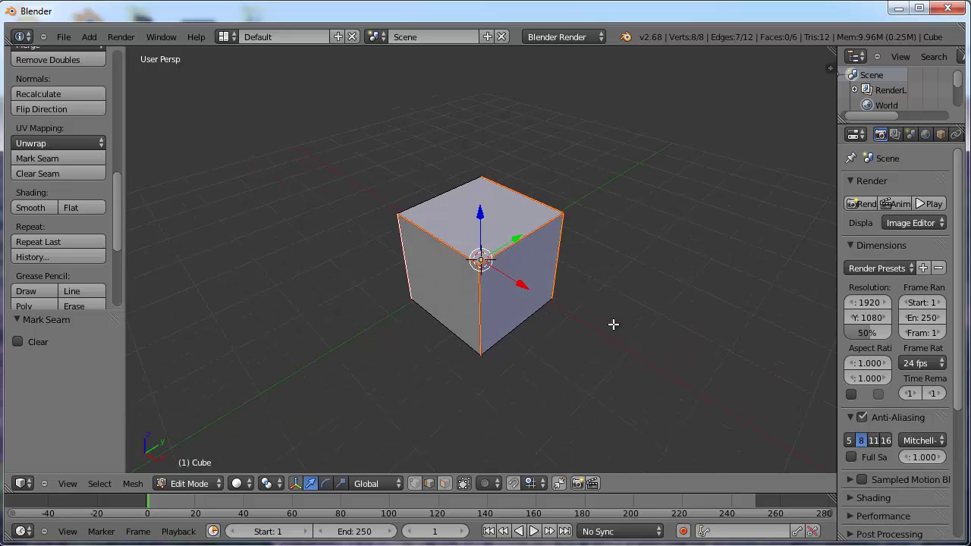
# - Clear the selection to check the marked seams, and reselect the entire cube mesh
pyautogui.press('a')
pyautogui.moveTo(622, 329)
pyautogui.mouseDown(button='middle')
pyautogui.moveTo(574, 290)
pyautogui.moveTo(615, 320)
pyautogui.mouseUp(button='middle')
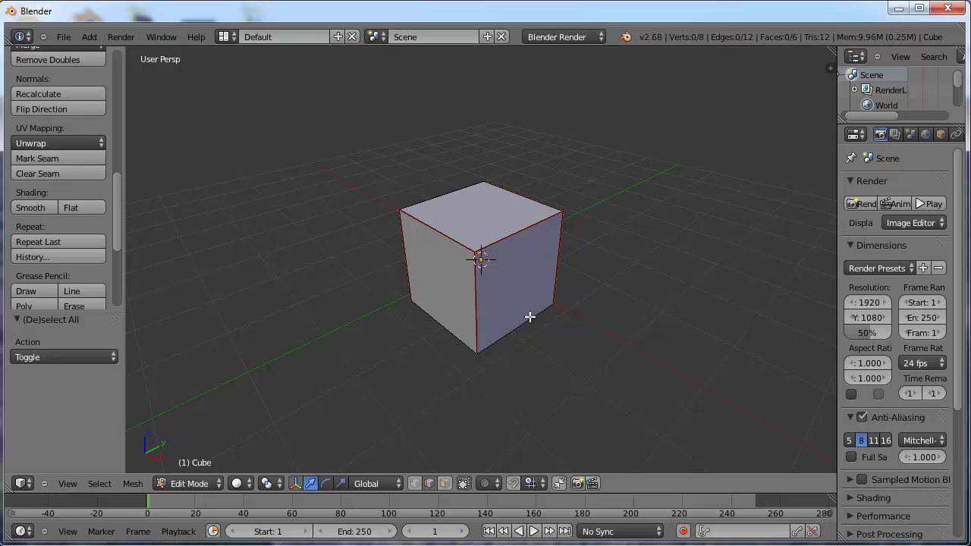
pyautogui.press('a')
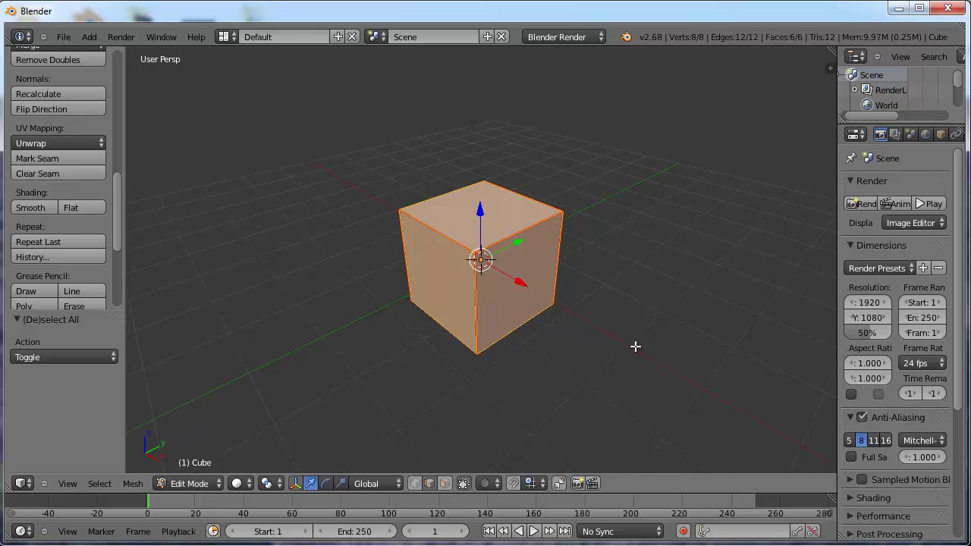
pyautogui.moveTo(635, 346); pyautogui.dragTo(611, 343, button='middle')
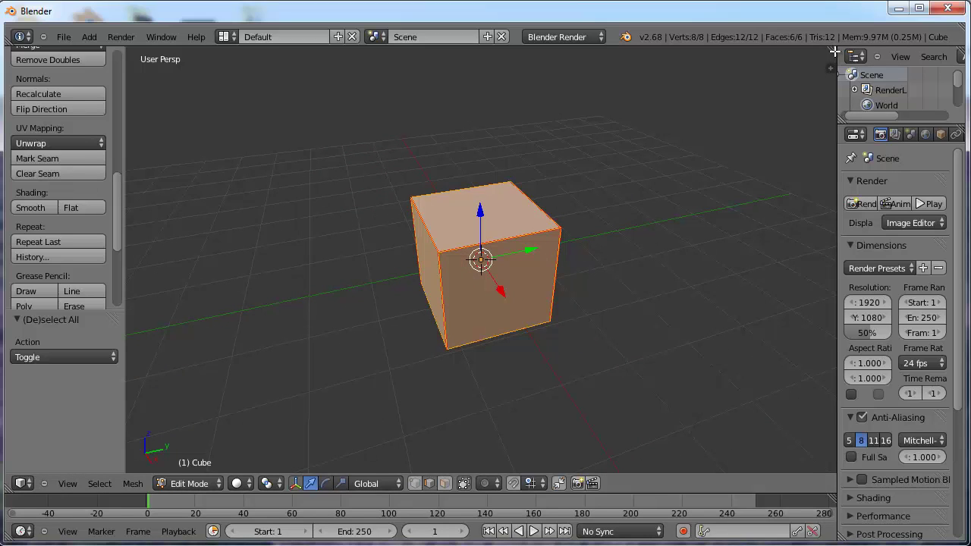
# - Split the 3D viewport into two side-by-side areas and hide the tool shelf in the new one only
pyautogui.moveTo(834, 49); pyautogui.dragTo(415, 80)
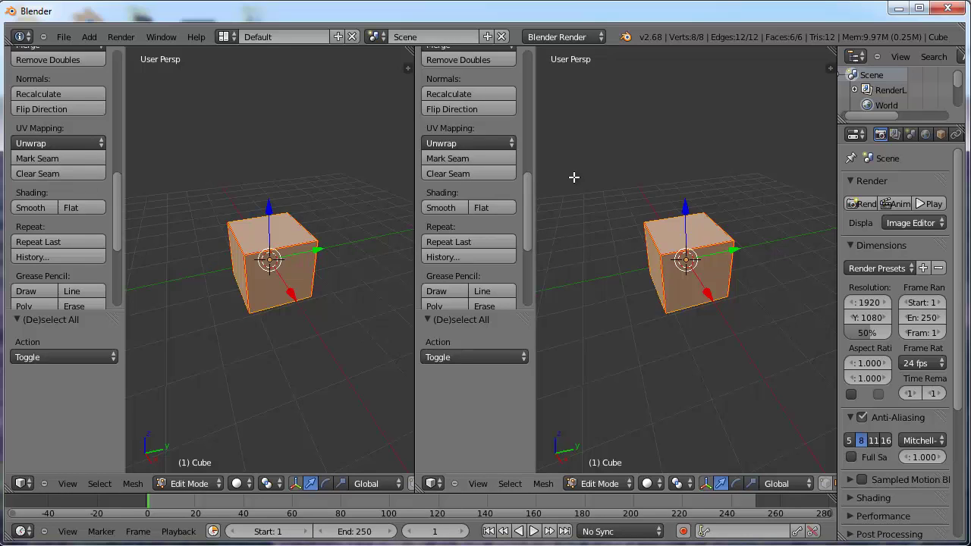
pyautogui.press('t')
pyautogui.press('t')
pyautogui.press('t')
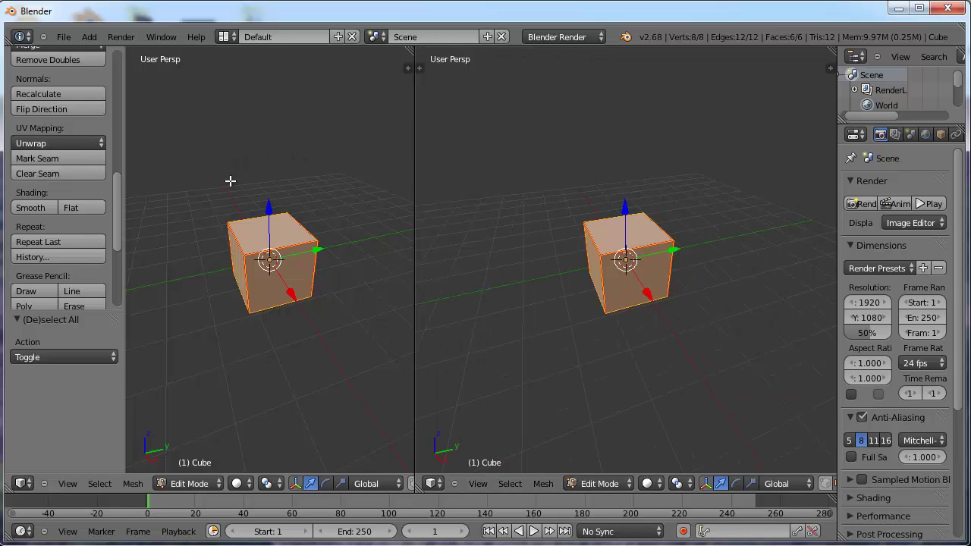
pyautogui.press('t')
pyautogui.press('t')
pyautogui.press('t')
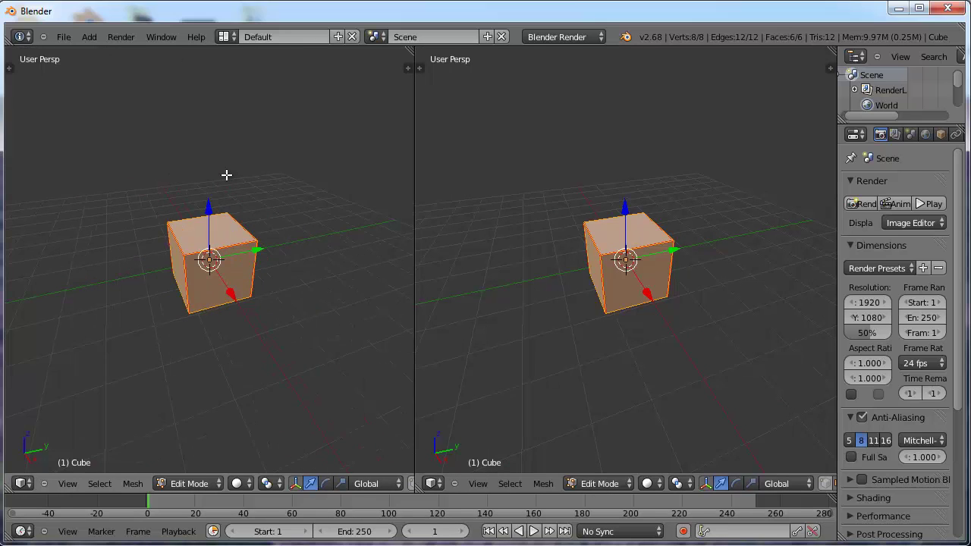
pyautogui.press('t')
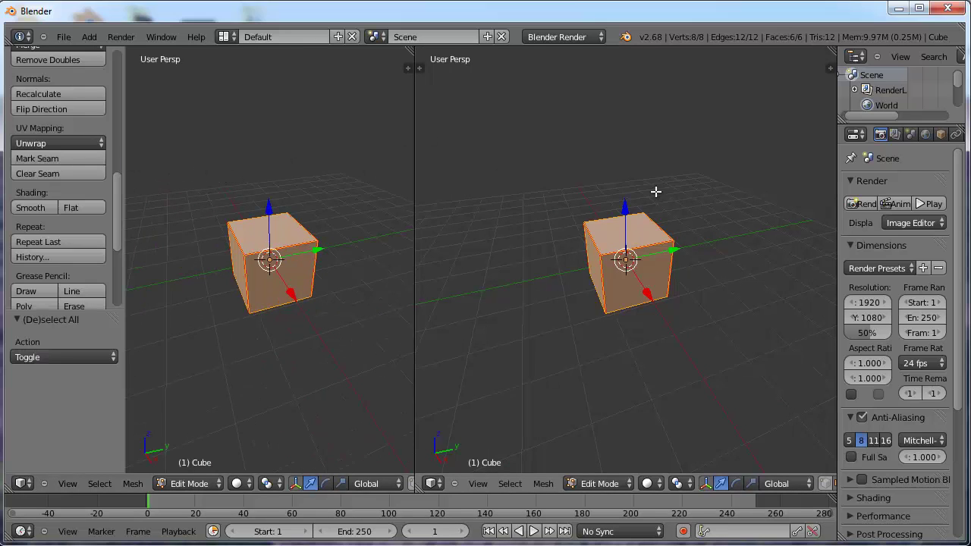
# - Change the new viewport area, without the tool shelf, to the UV/Image Editor
pyautogui.click(432, 483)
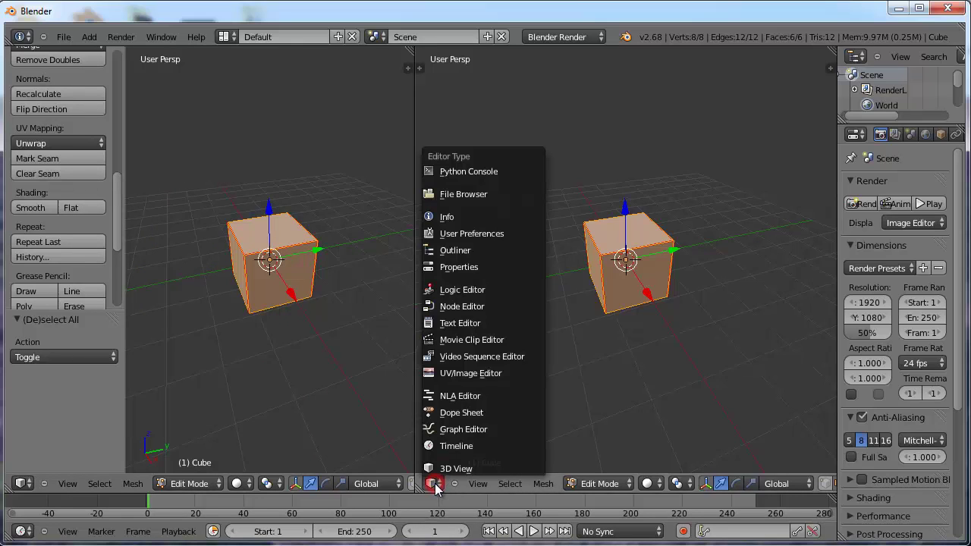
pyautogui.click(479, 372)
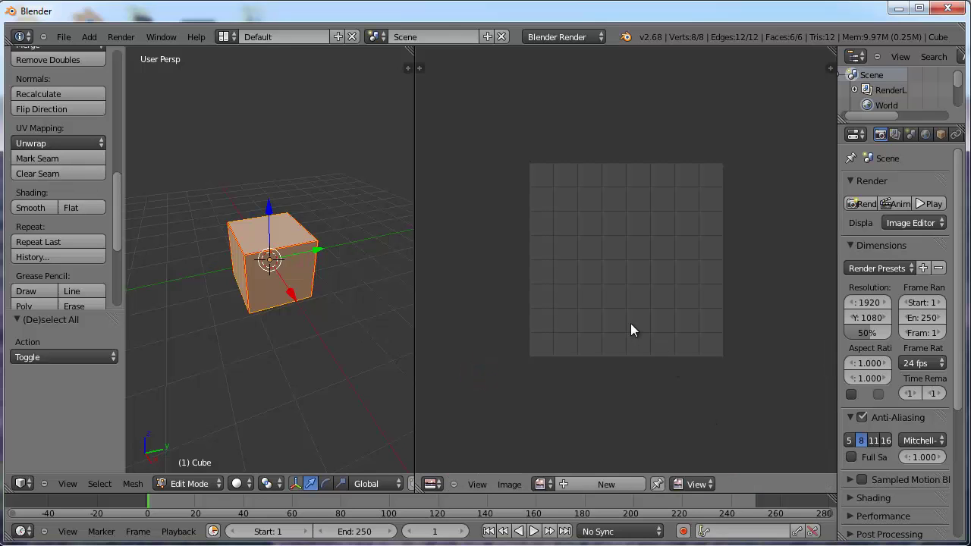
pyautogui.scroll(3, 630, 330)
pyautogui.scroll(-1, 631, 328)
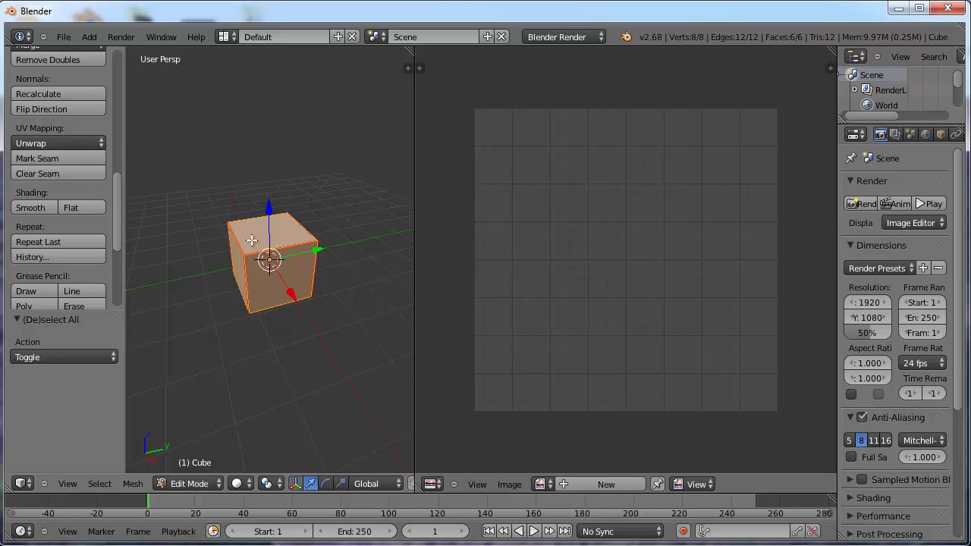
# - Select the whole cube mesh and UV-unwrap it along its seams with the Unwrap method
pyautogui.press('a')
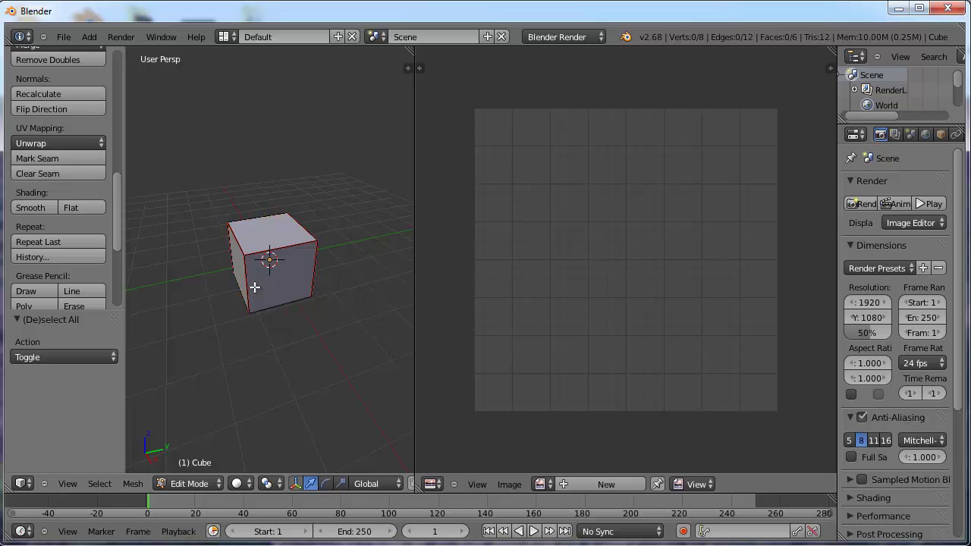
pyautogui.press('a')
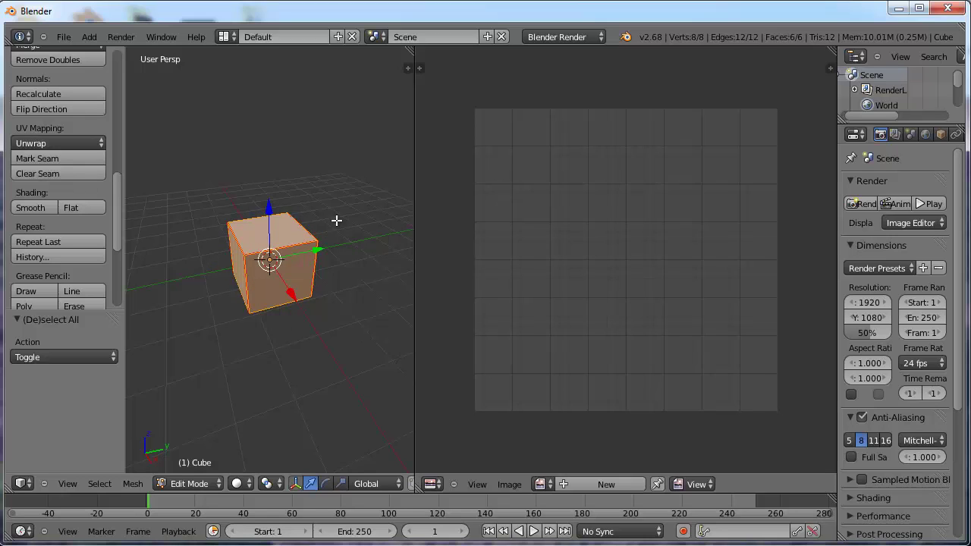
pyautogui.press('u')
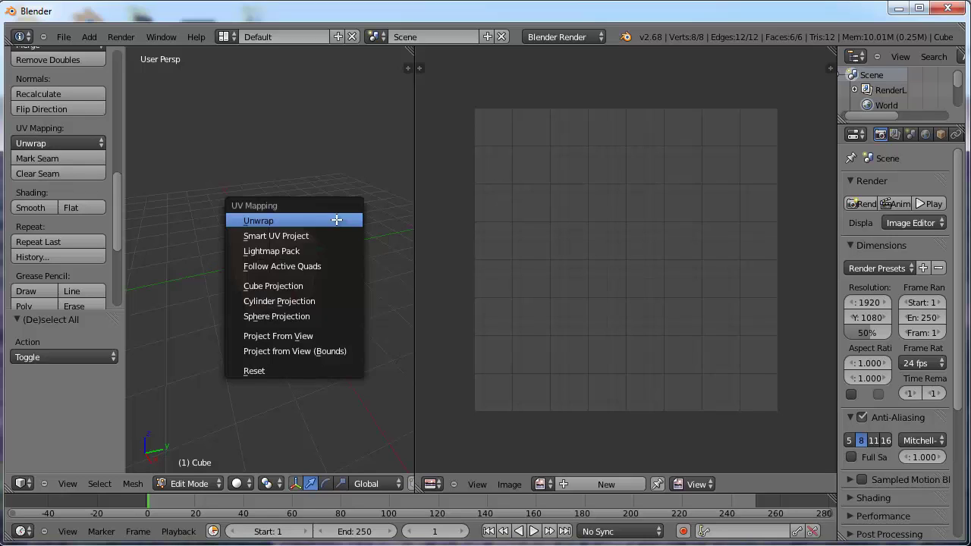
pyautogui.click(262, 220)
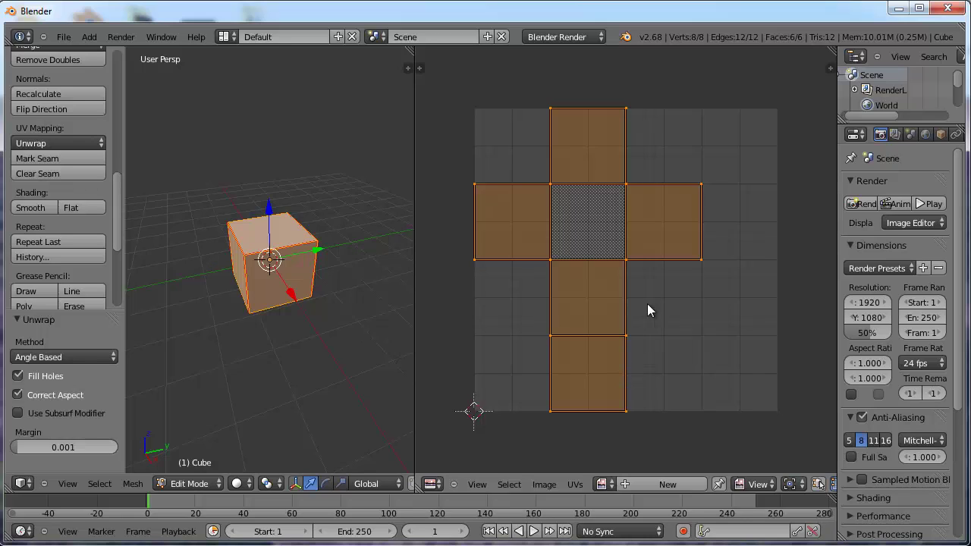
# - Create a new blank black 1024 × 1024 image named "cube map" behind the cube's UV layout
pyautogui.click(648, 482)
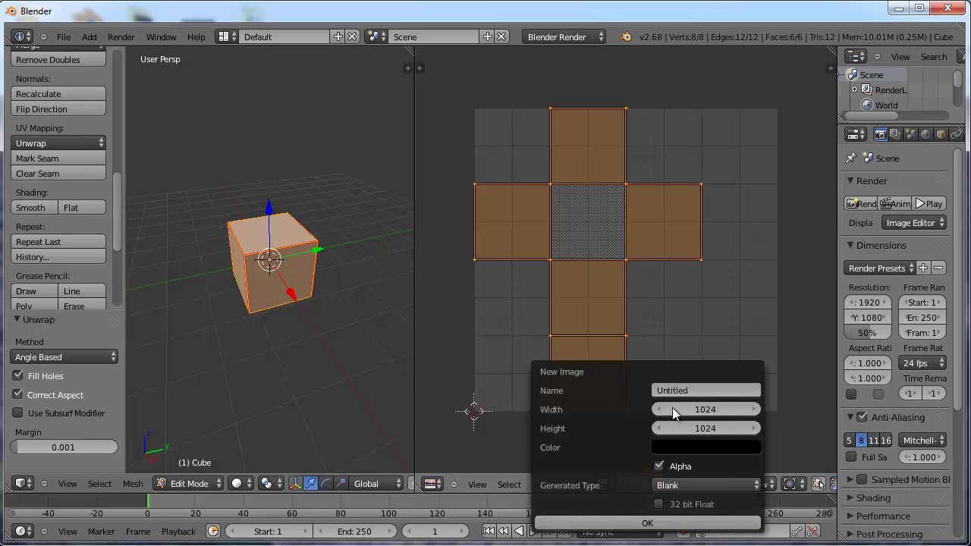
pyautogui.click(661, 390)
pyautogui.write('cube map')
pyautogui.press('Return')
pyautogui.click(705, 446)
pyautogui.click(647, 523)
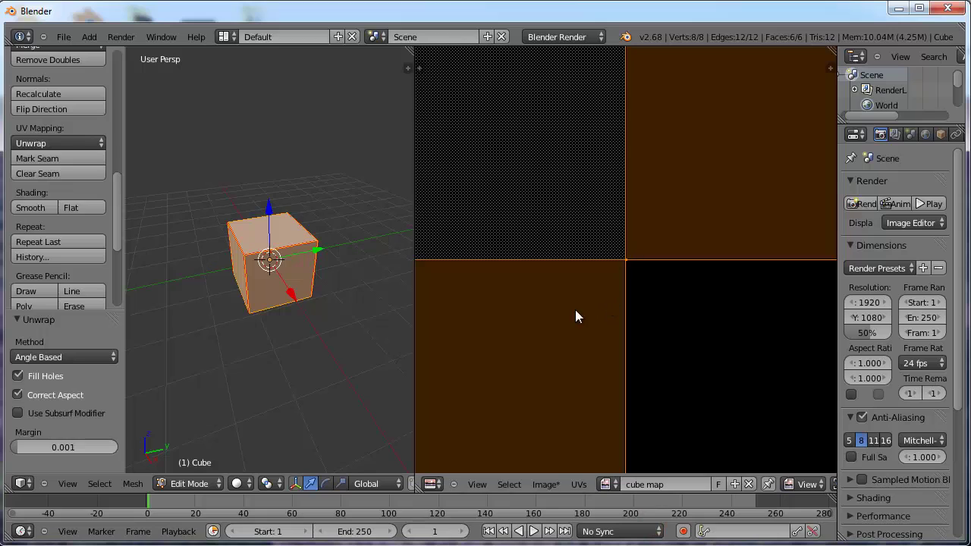
pyautogui.scroll(-4, 619, 326)
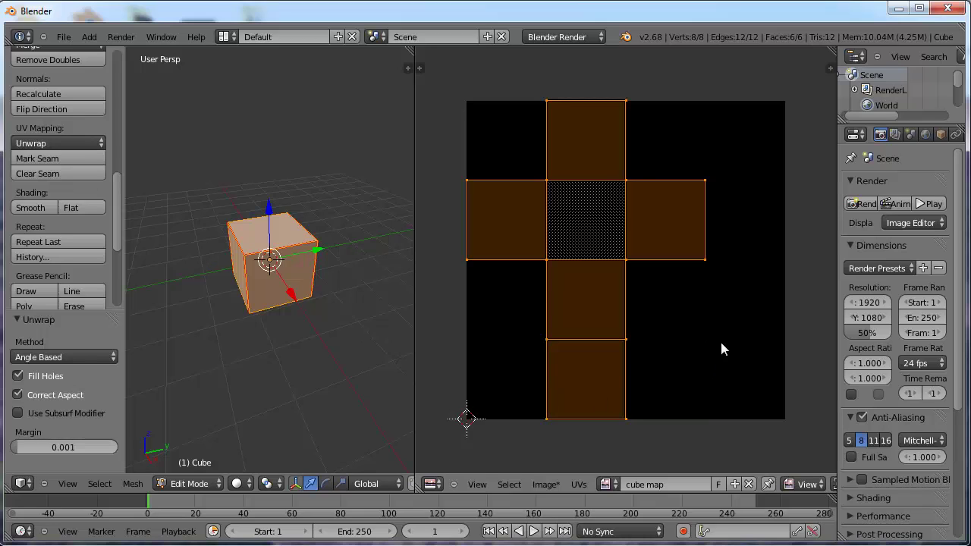
# - Switch the UV/Image Editor to Paint mode and show its image properties and brush settings
pyautogui.click(807, 488)
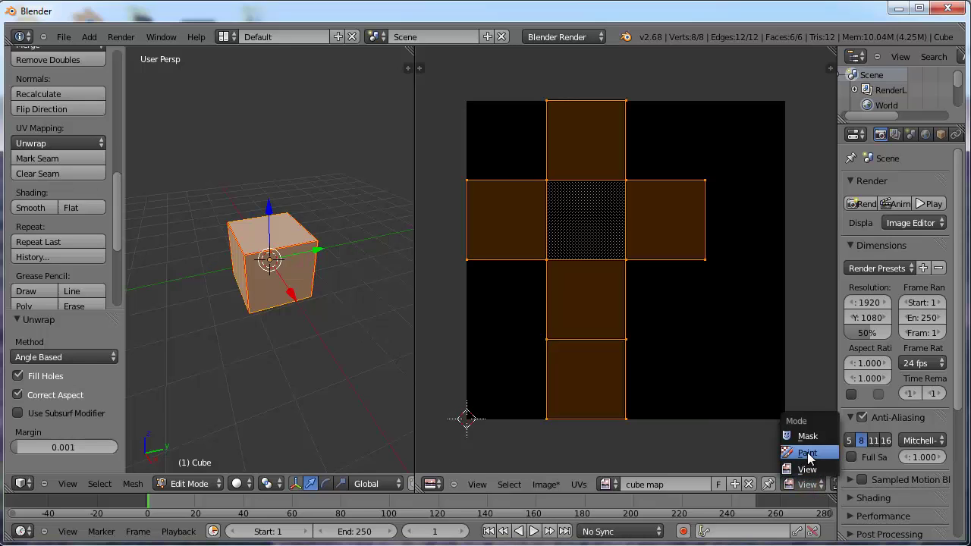
pyautogui.click(807, 452)
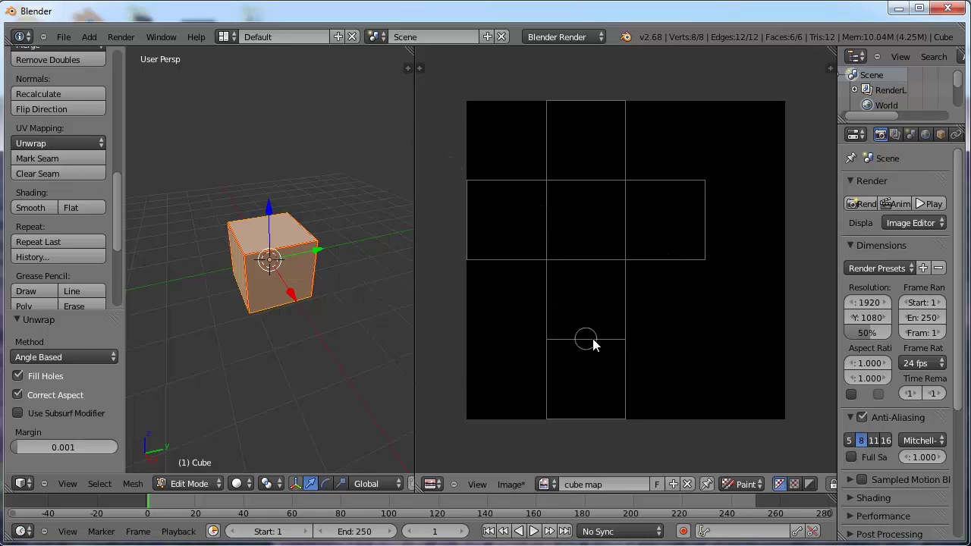
pyautogui.press('t')
pyautogui.press('t')
pyautogui.press('n')
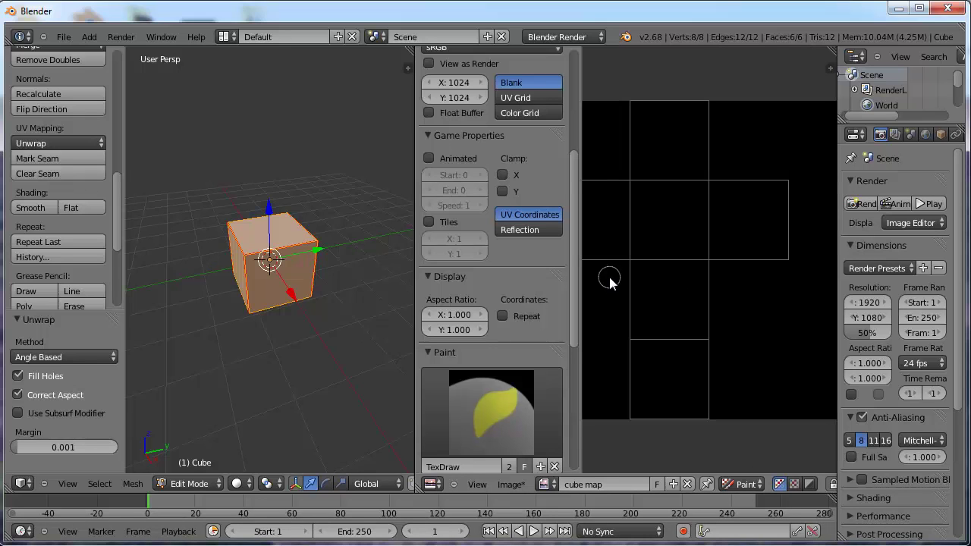
# - Set the white TexDraw brush to radius 10 and strength 1.000, leaving the image unobstructed by the properties
pyautogui.scroll(-8, 525, 298)
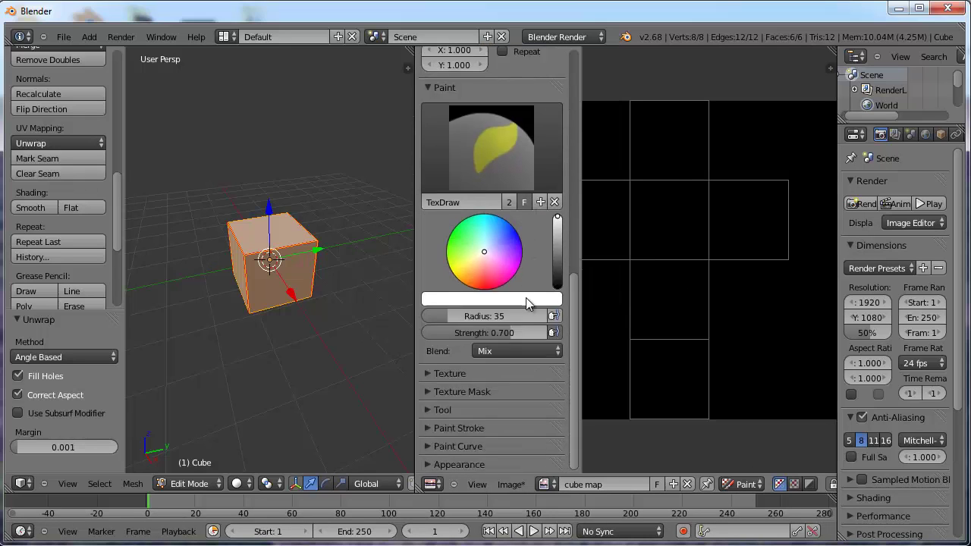
pyautogui.scroll(3, 526, 297)
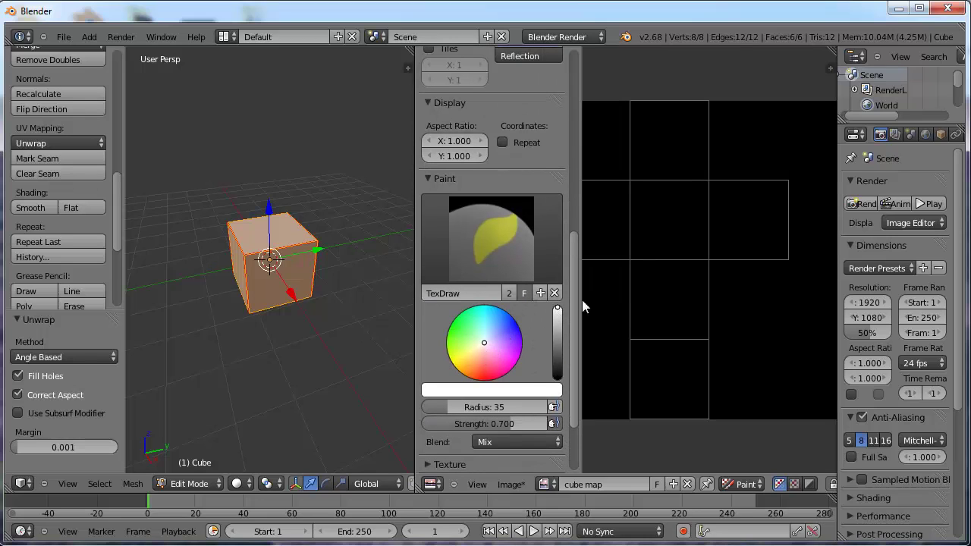
pyautogui.press('n')
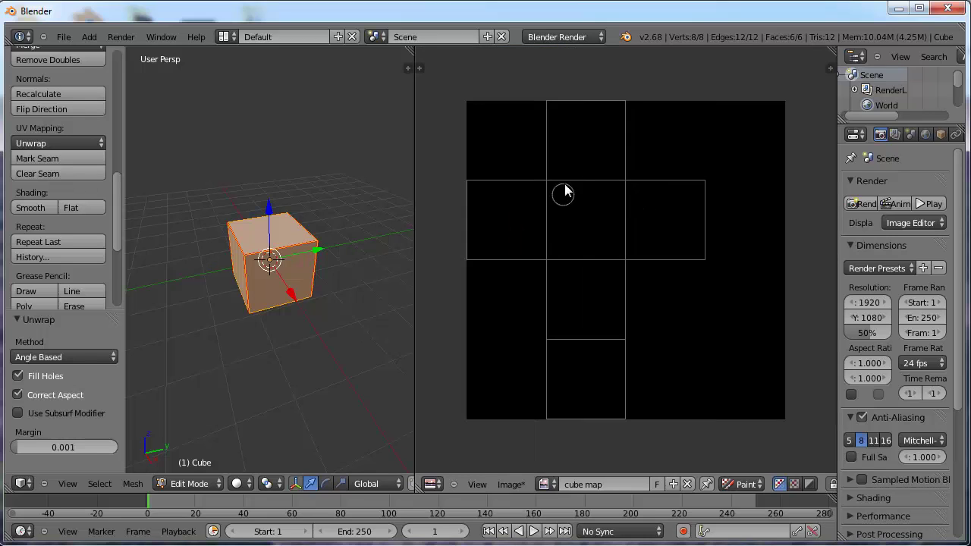
pyautogui.press('n')
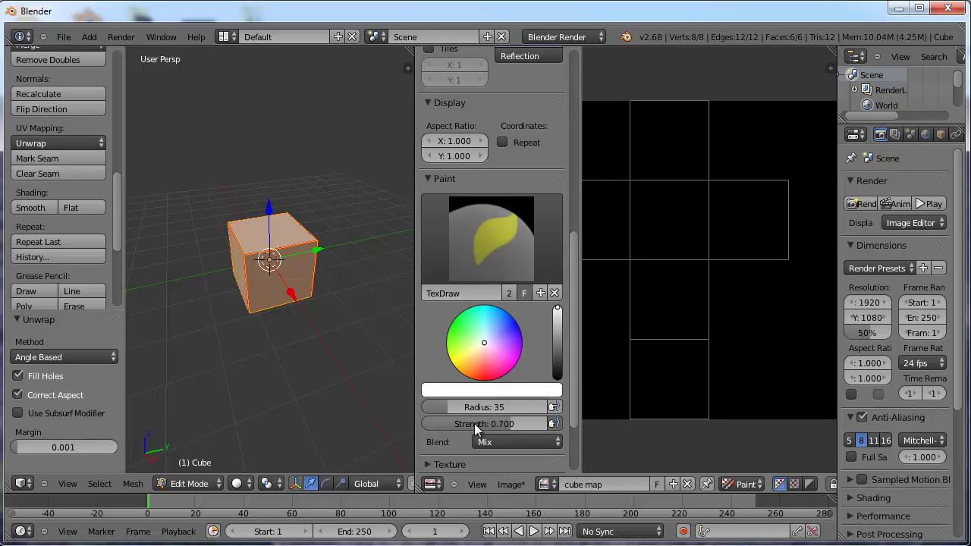
pyautogui.moveTo(447, 405); pyautogui.dragTo(432, 404)
pyautogui.moveTo(528, 423); pyautogui.dragTo(555, 423)
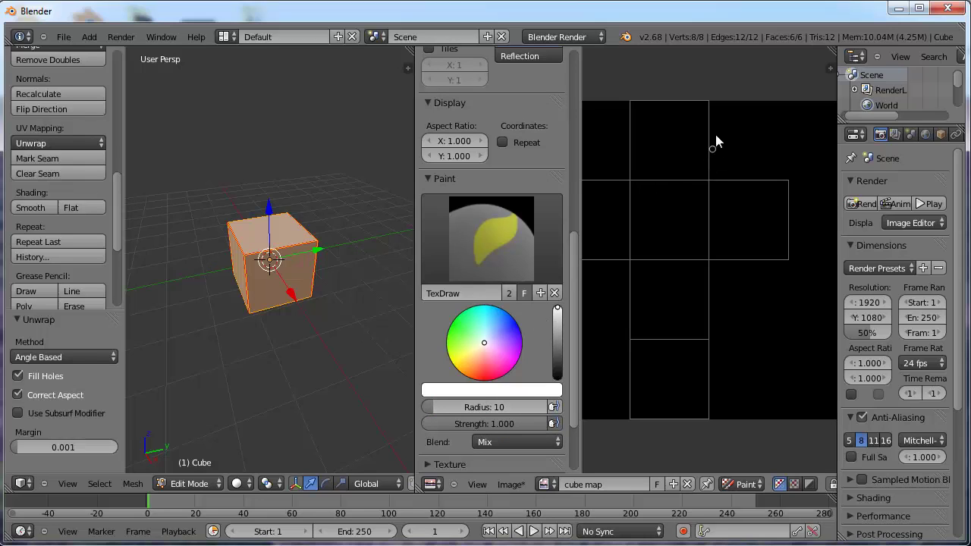
pyautogui.press('n')
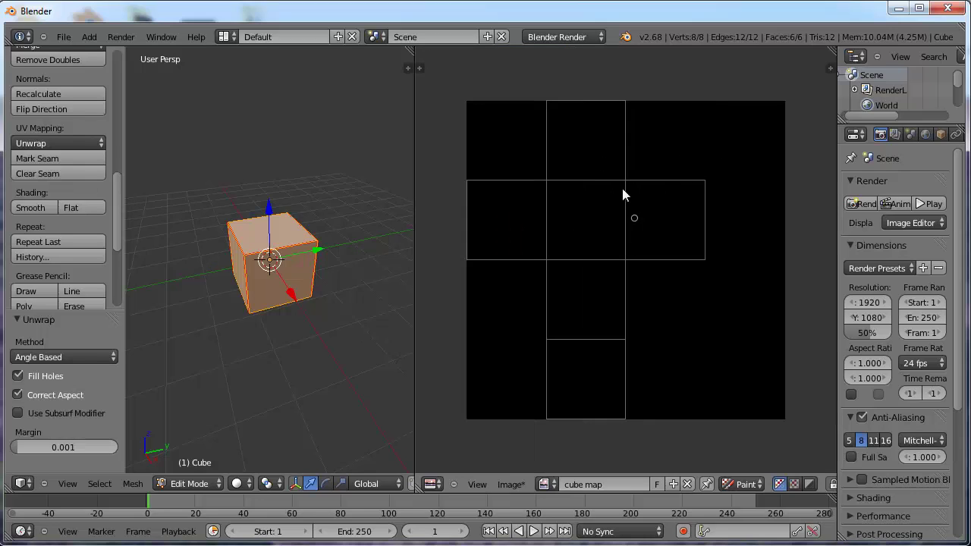
# - Paint a white 1 on the uppermost face of the UV layout and a 2 on the face directly below it
pyautogui.click(585, 117)
pyautogui.moveTo(584, 146); pyautogui.dragTo(585, 164)
pyautogui.moveTo(596, 205)
pyautogui.mouseDown()
pyautogui.moveTo(573, 243)
pyautogui.moveTo(608, 241)
pyautogui.mouseUp()
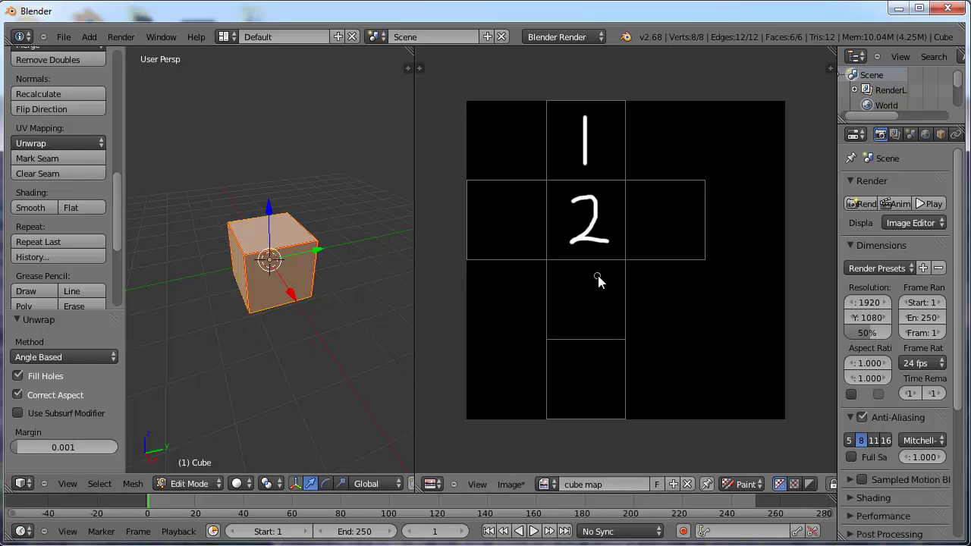
pyautogui.moveTo(597, 277)
pyautogui.mouseDown()
pyautogui.moveTo(584, 276)
pyautogui.moveTo(573, 306)
pyautogui.mouseUp()
pyautogui.hotkey('ctrl', 'z')
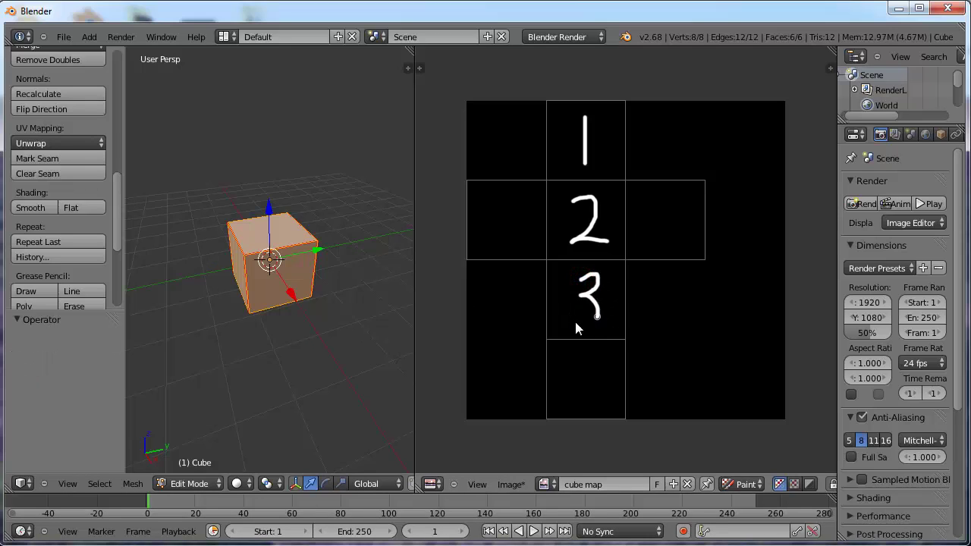
pyautogui.hotkey('ctrl', 'z')
# - Paint a mirrored 3 and a 4 on the faces below the 2, and a sideways 5 and 6 on the faces to its left and right
pyautogui.moveTo(573, 283); pyautogui.dragTo(590, 307)
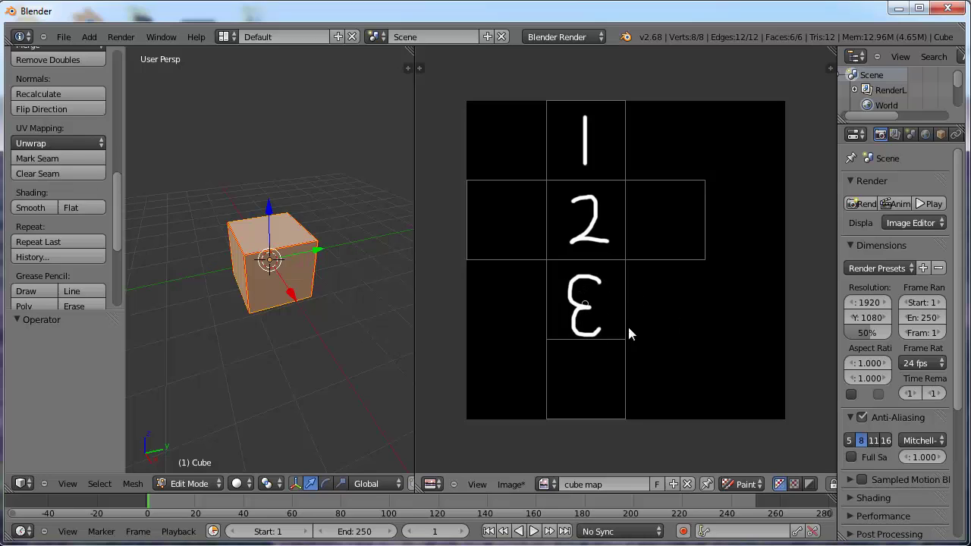
pyautogui.moveTo(571, 352)
pyautogui.mouseDown()
pyautogui.moveTo(573, 372)
pyautogui.moveTo(596, 380)
pyautogui.moveTo(593, 396)
pyautogui.mouseUp()
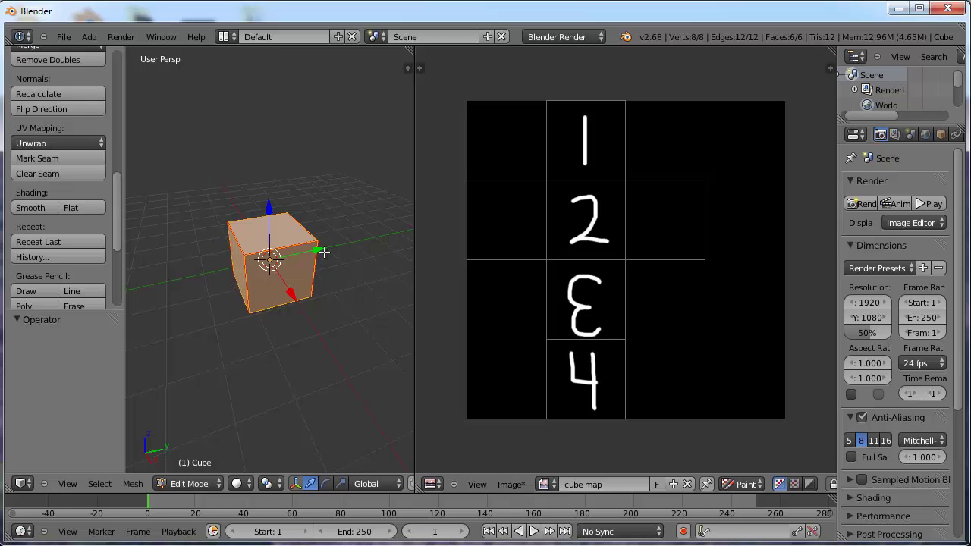
pyautogui.moveTo(483, 203)
pyautogui.mouseDown()
pyautogui.moveTo(478, 231)
pyautogui.moveTo(498, 239)
pyautogui.mouseUp()
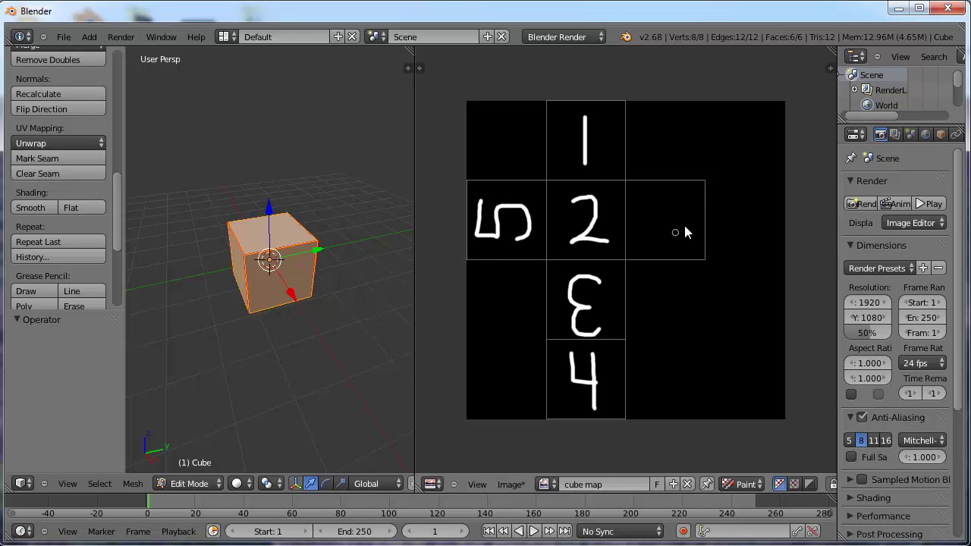
pyautogui.moveTo(696, 223)
pyautogui.mouseDown()
pyautogui.moveTo(677, 212)
pyautogui.moveTo(642, 224)
pyautogui.moveTo(662, 214)
pyautogui.mouseUp()
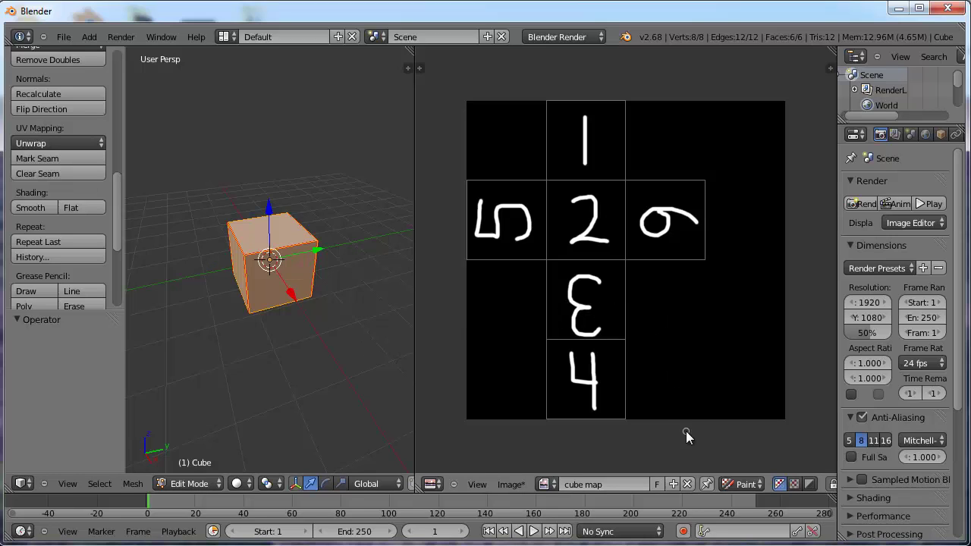
pyautogui.click(553, 484)
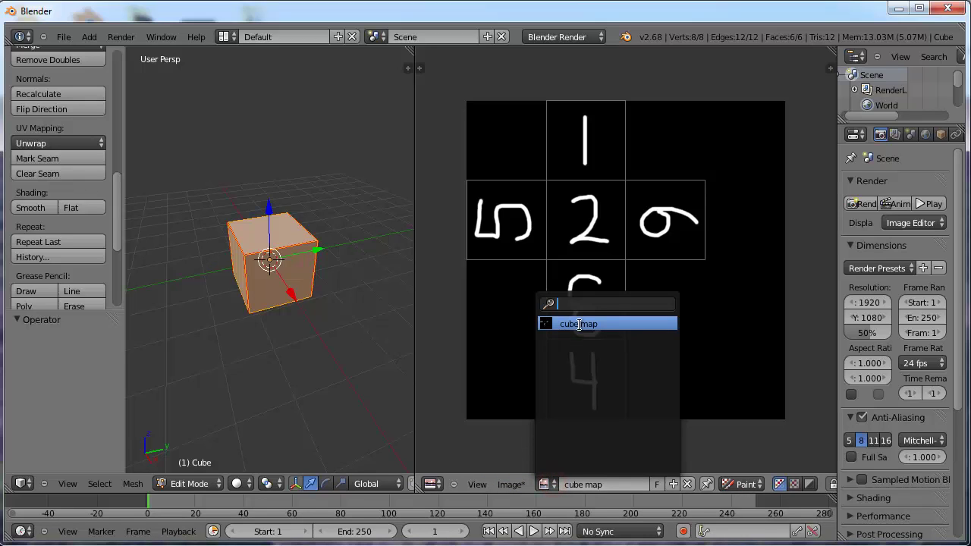
pyautogui.click(553, 484)
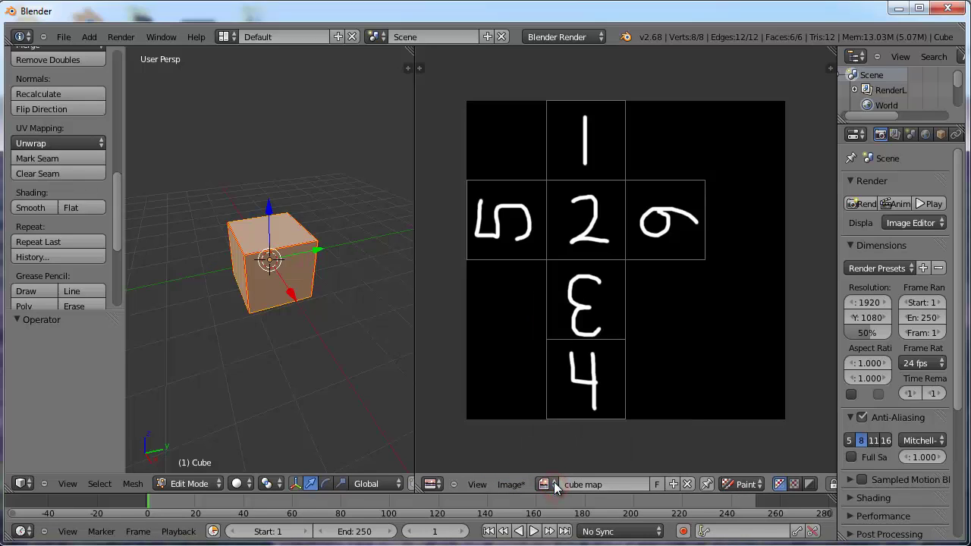
pyautogui.click(553, 484)
pyautogui.click(553, 483)
# - Widen the properties area to show the cube's material settings and rename the material as "cube map"
pyautogui.scroll(-4, 929, 133)
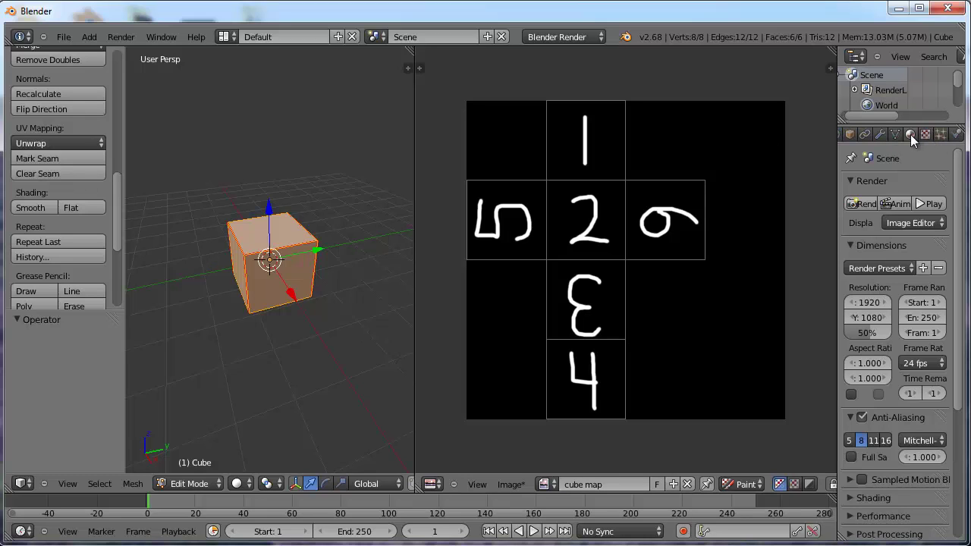
pyautogui.click(911, 133)
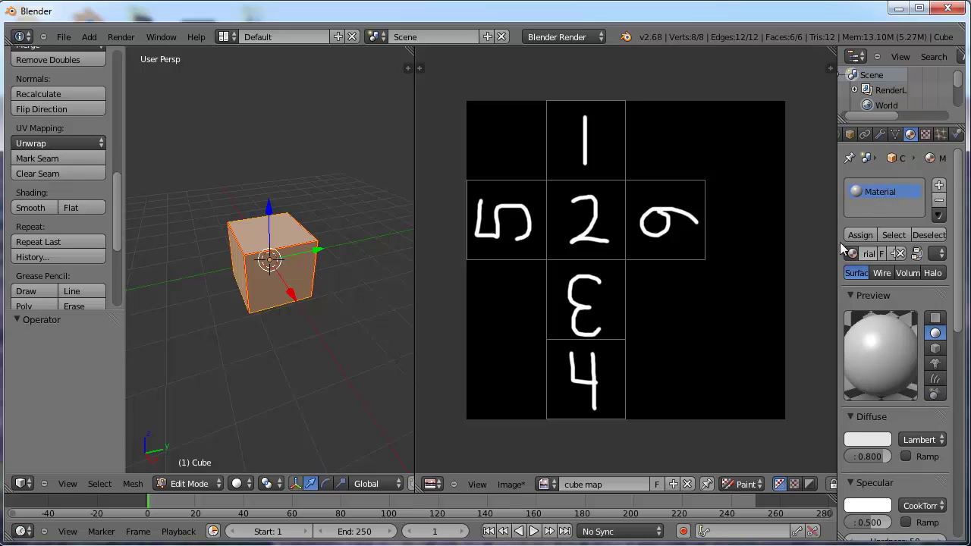
pyautogui.moveTo(839, 241); pyautogui.dragTo(782, 241)
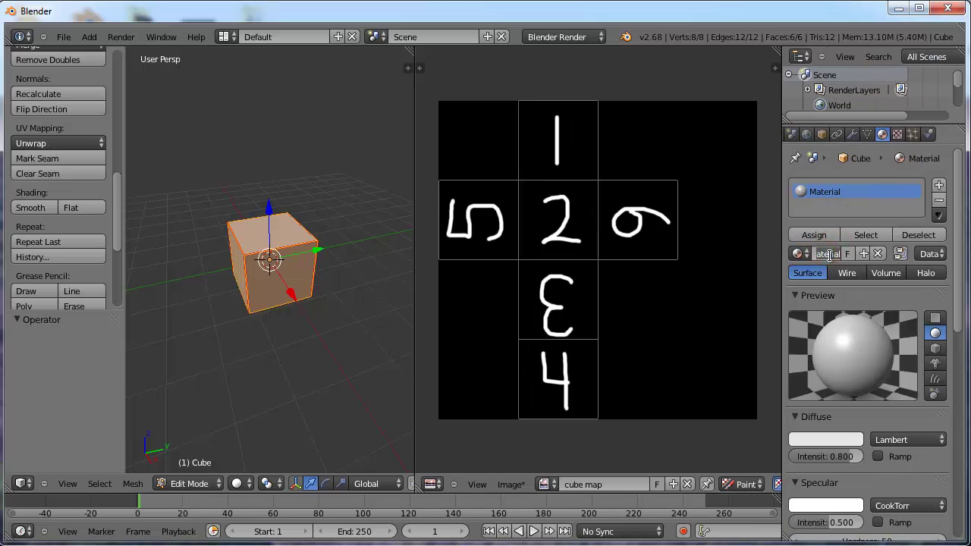
pyautogui.write('cube mpa')
pyautogui.press('Return')
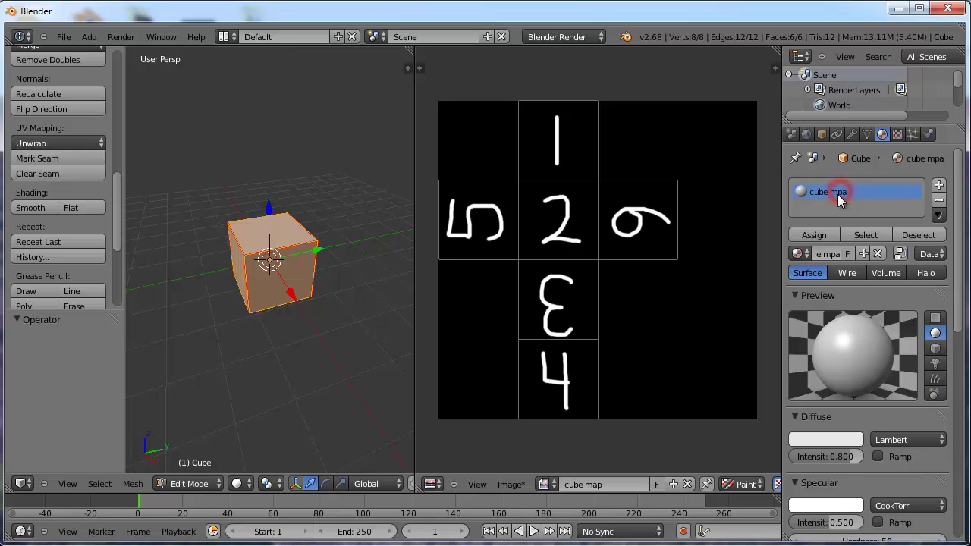
pyautogui.click(830, 256)
pyautogui.write('cube map')
pyautogui.press('Return')
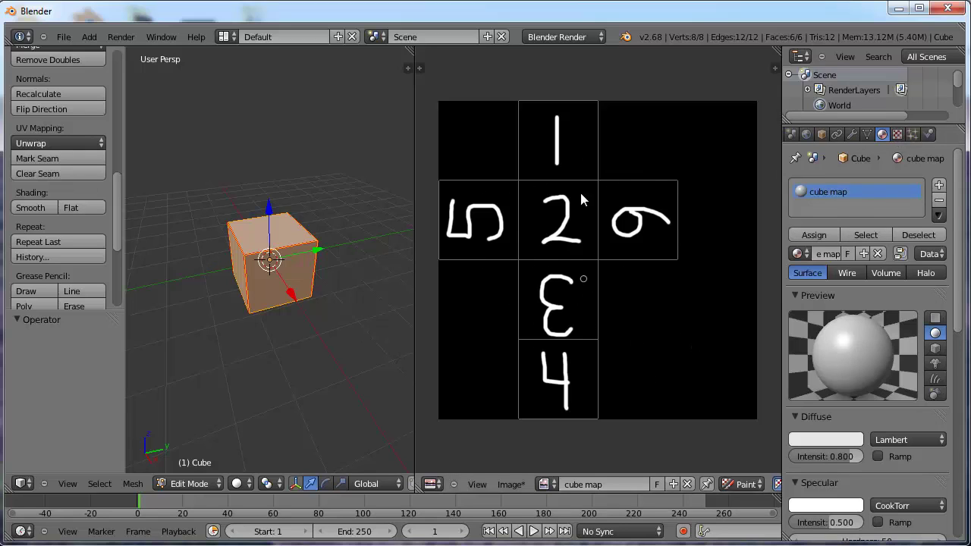
# - Replace the existing texture of the cube map material with a new texture of type Image or Movie
pyautogui.click(897, 134)
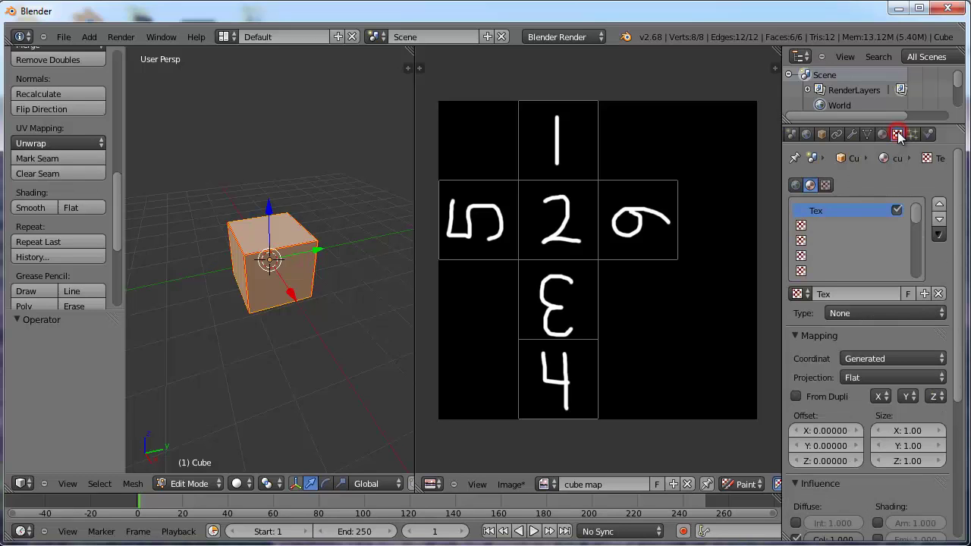
pyautogui.click(939, 294)
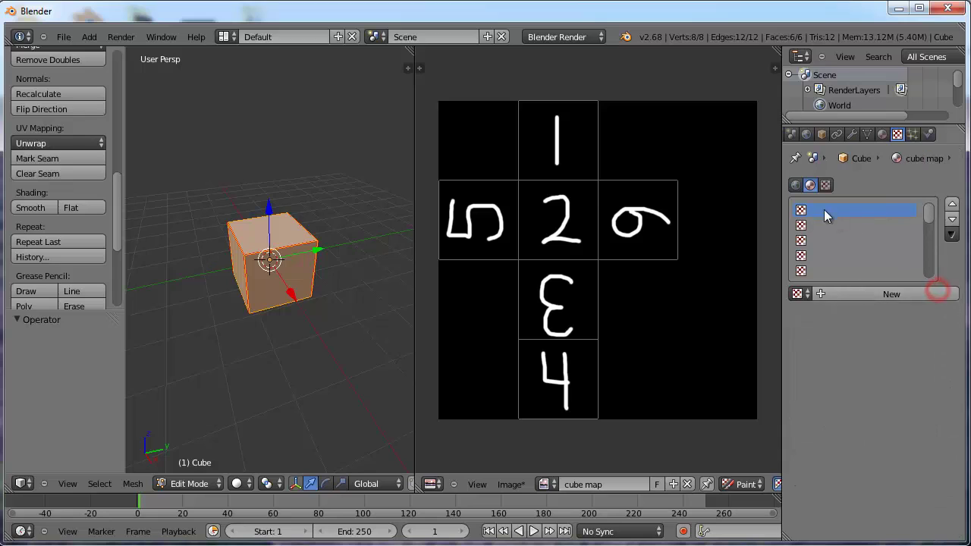
pyautogui.click(866, 293)
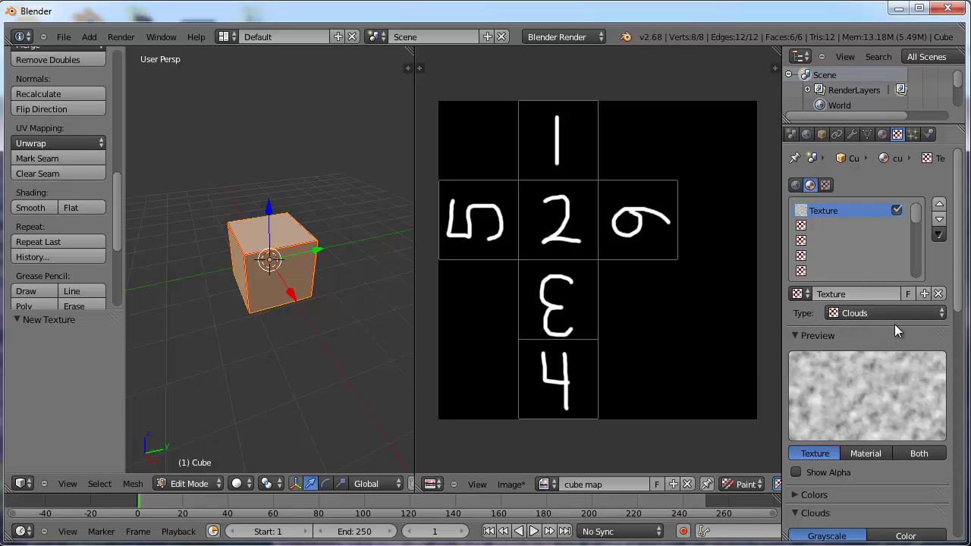
pyautogui.click(892, 312)
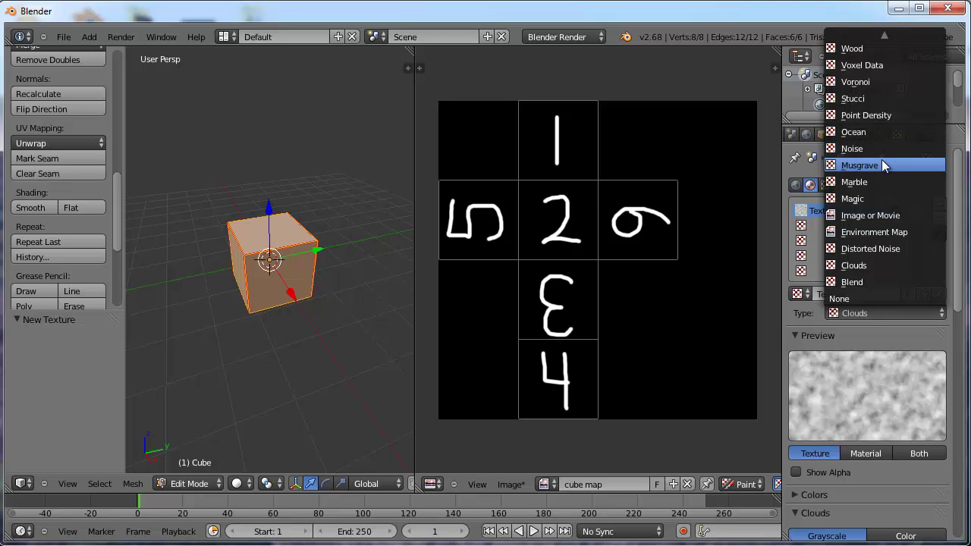
pyautogui.click(869, 216)
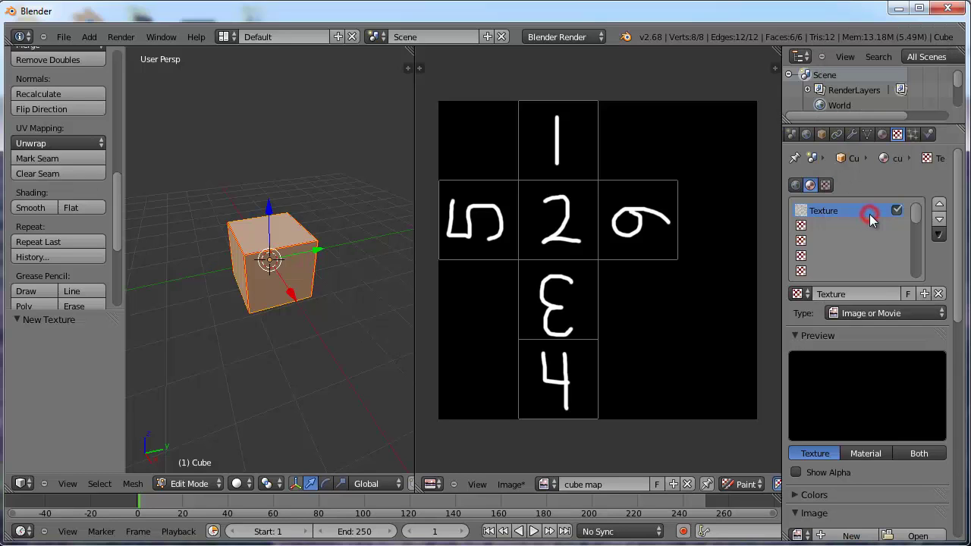
# - Assign the existing "cube map" image to the new texture
pyautogui.scroll(-6, 883, 364)
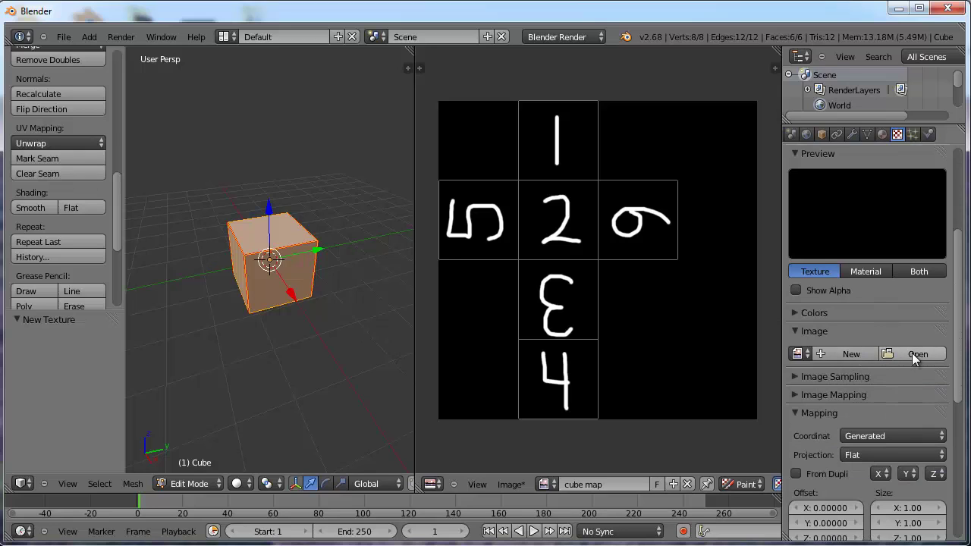
pyautogui.click(799, 353)
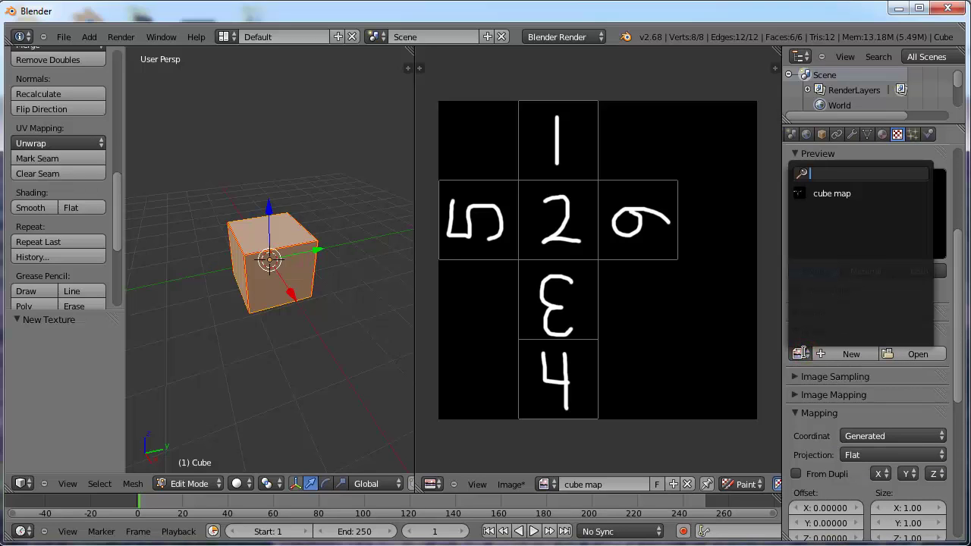
pyautogui.click(826, 193)
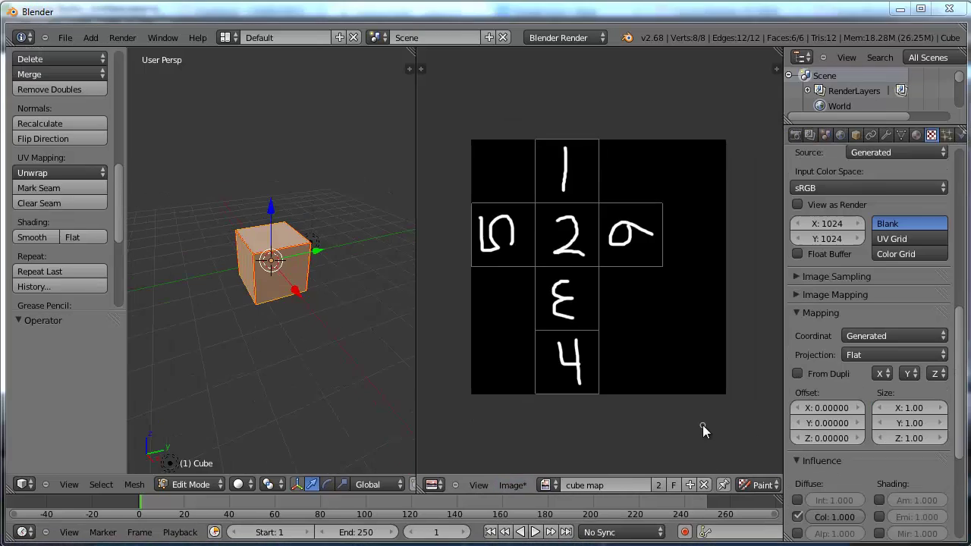
# - Save the painted image as cube_map.png in the 3D Graphics2 folder
pyautogui.click(512, 484)
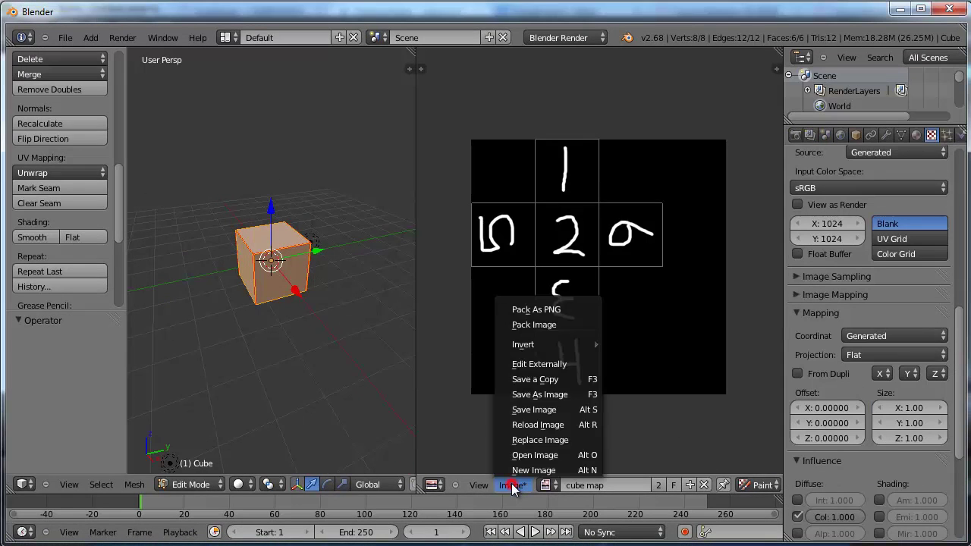
pyautogui.click(550, 394)
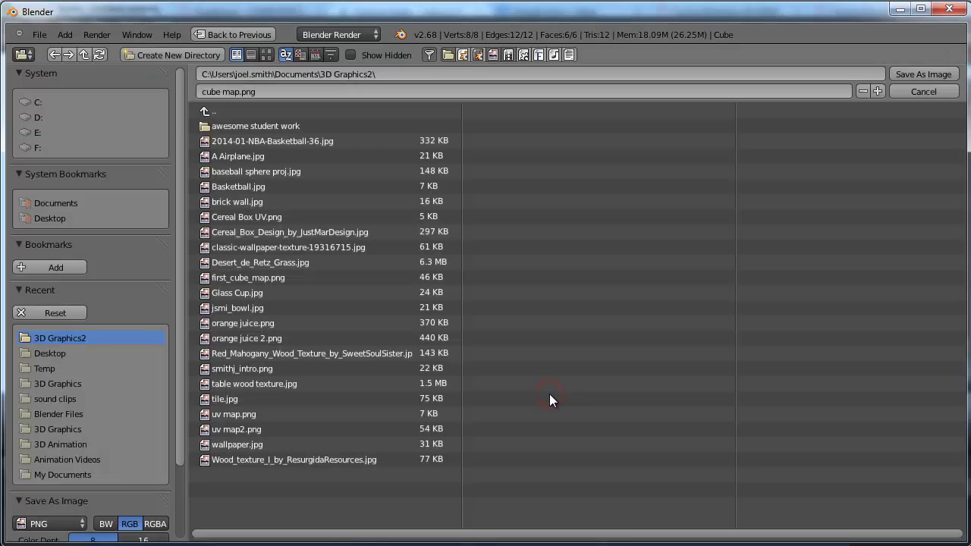
pyautogui.click(275, 93)
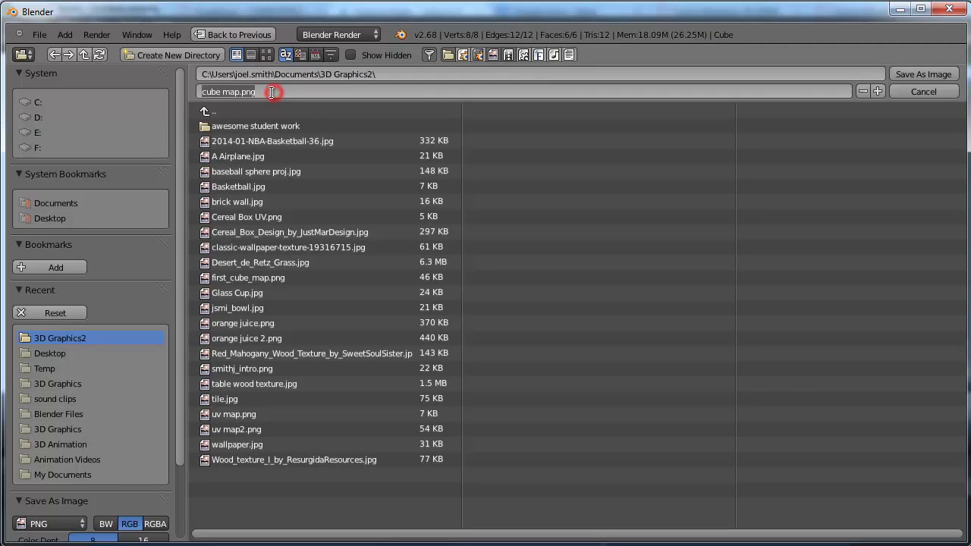
pyautogui.write('cube')
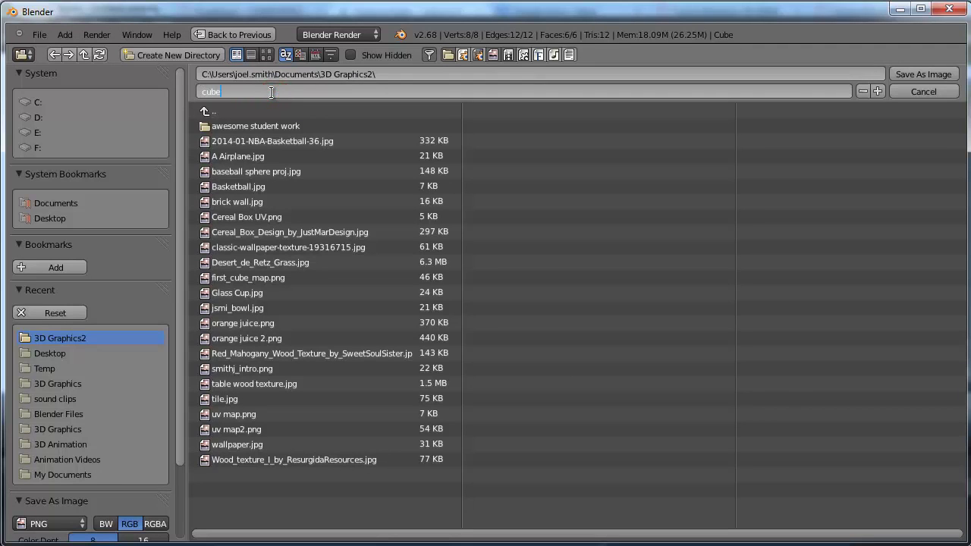
pyautogui.write('_map')
pyautogui.click(920, 75)
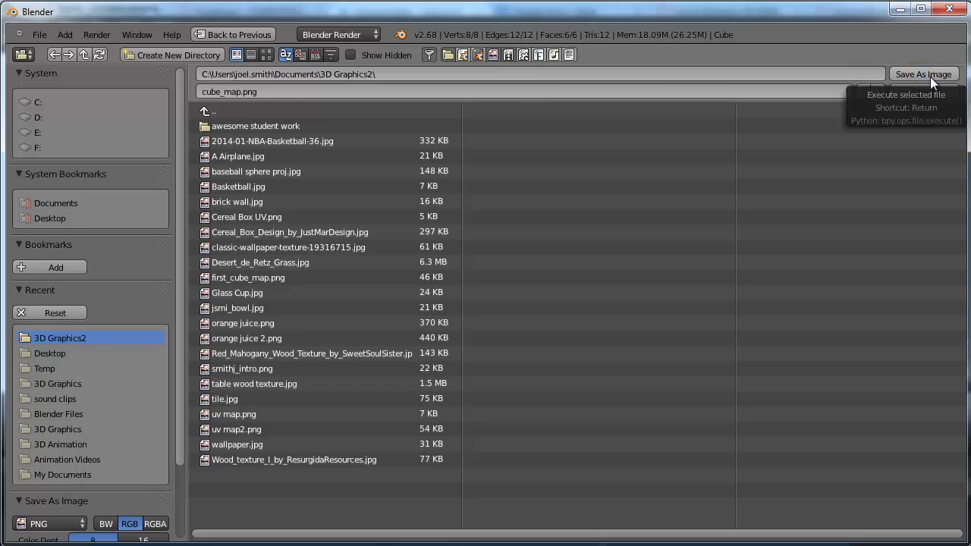
pyautogui.click(924, 75)
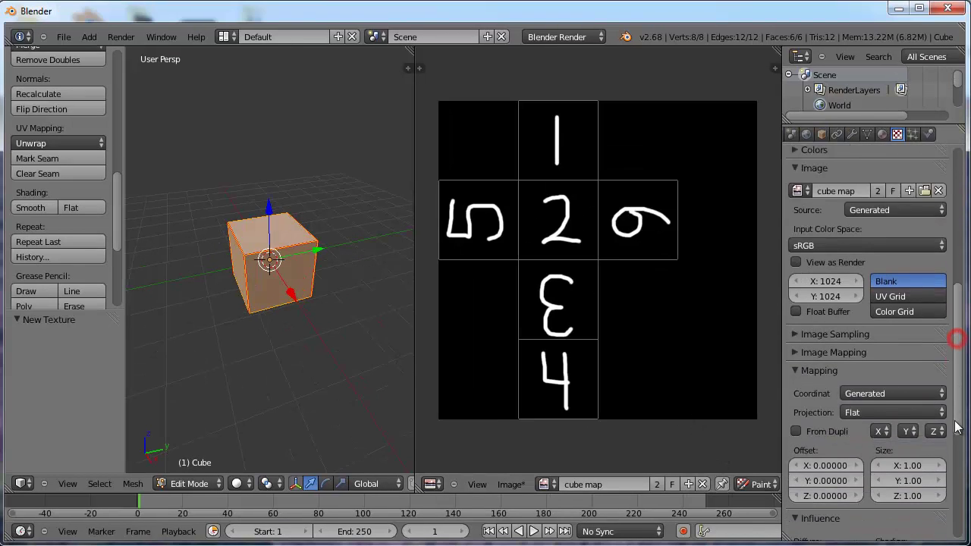
# - Set the texture's mapping coordinates to UV
pyautogui.scroll(-5, 950, 430)
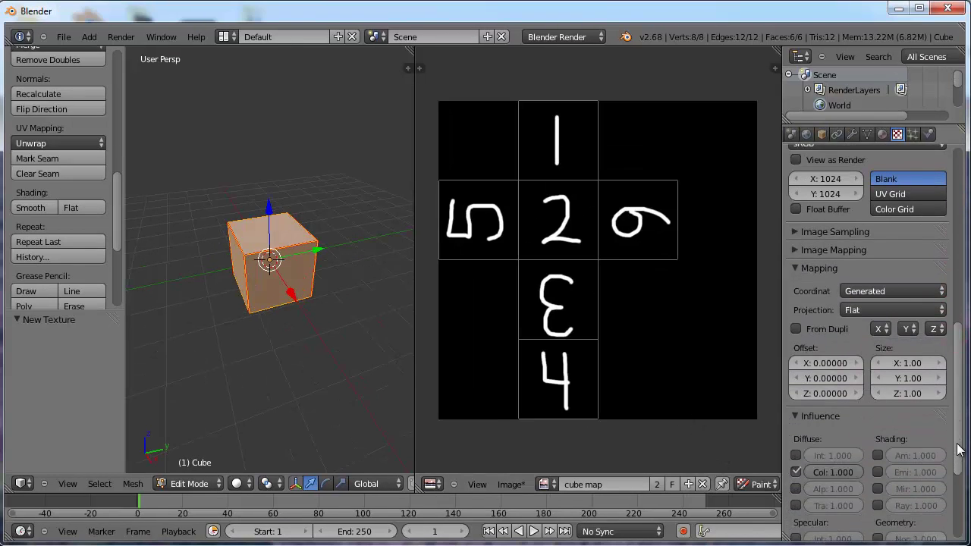
pyautogui.scroll(1, 802, 311)
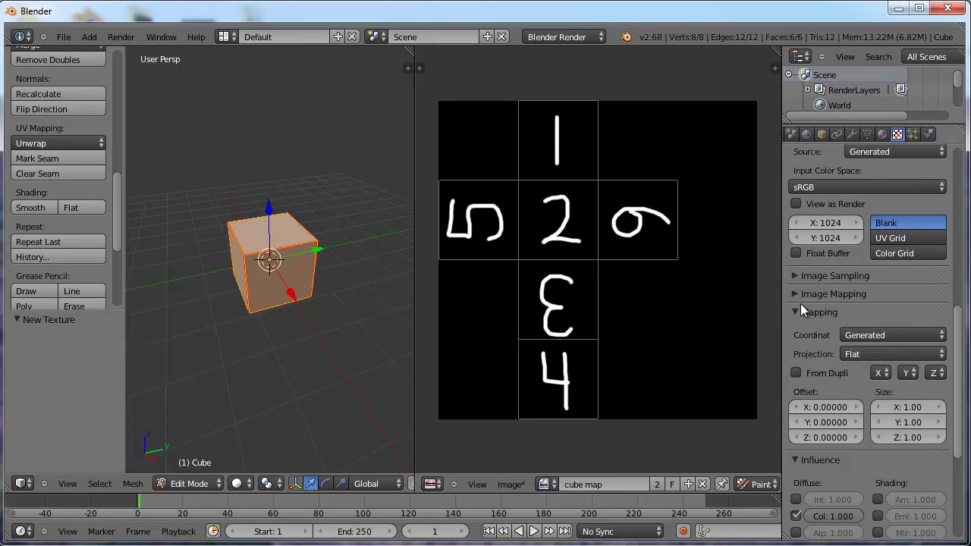
pyautogui.click(898, 334)
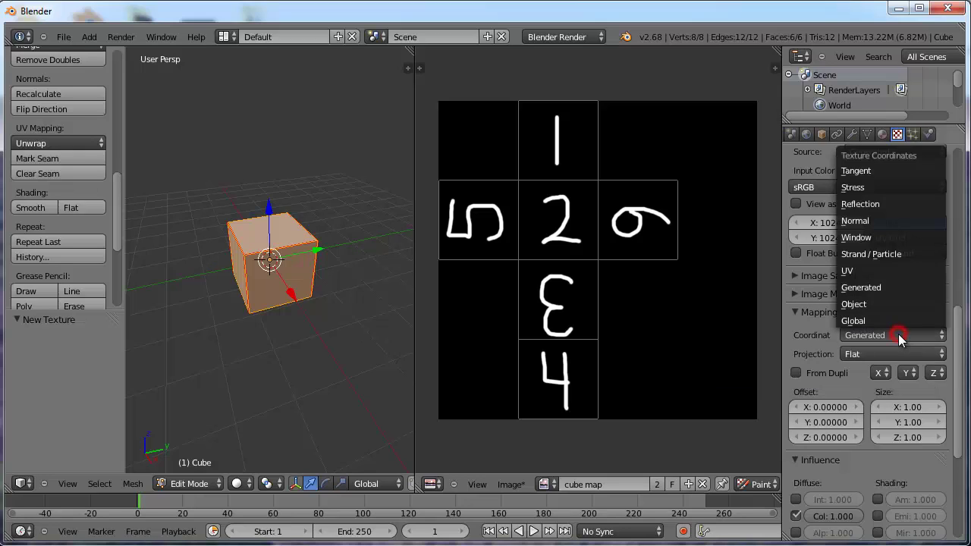
pyautogui.click(873, 270)
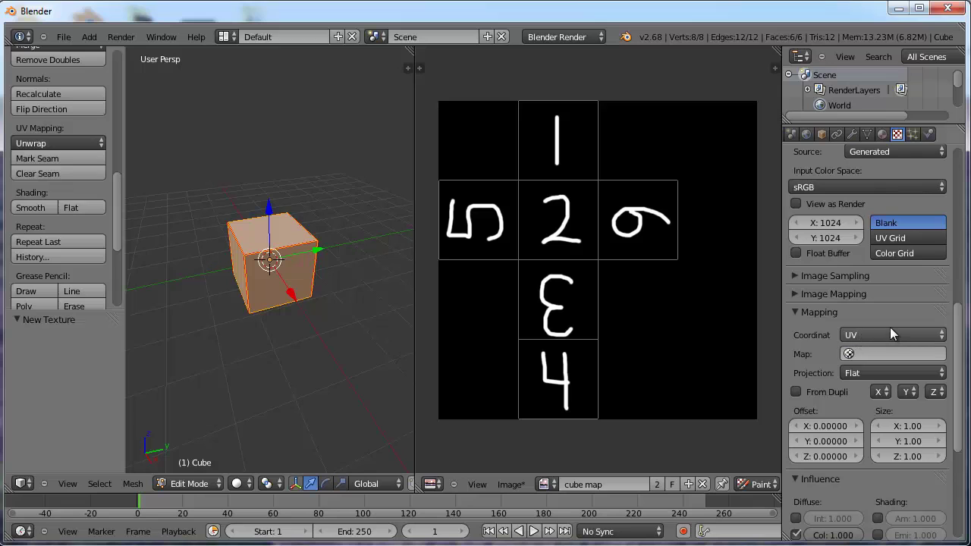
# - Render the scene to check the numbered texture on the cube, and return to the 3D view
pyautogui.moveTo(960, 328); pyautogui.dragTo(963, 180)
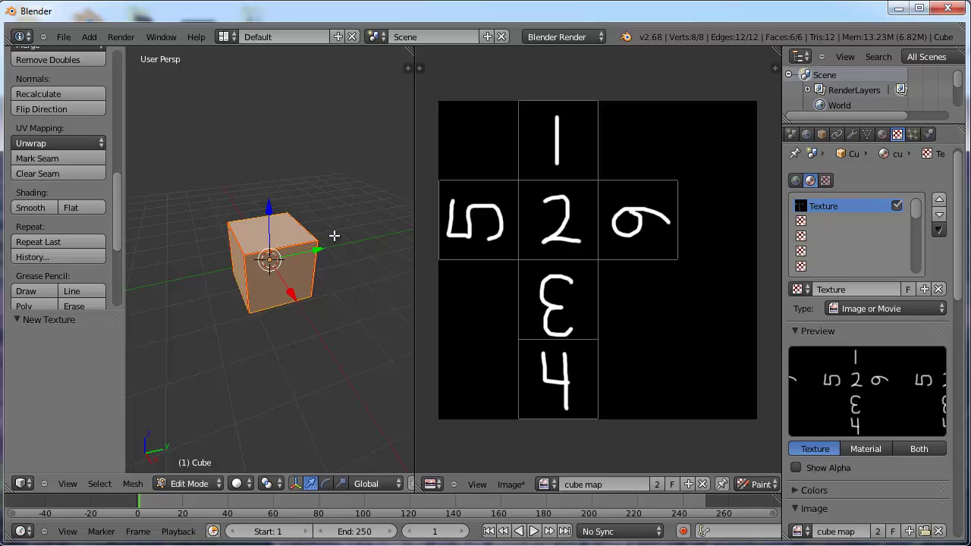
pyautogui.press('F12')
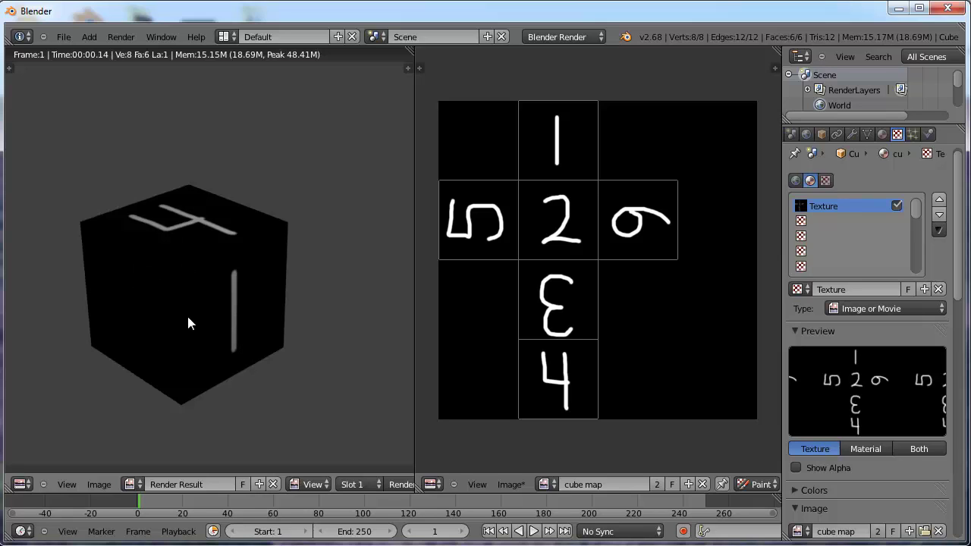
pyautogui.press('Escape')
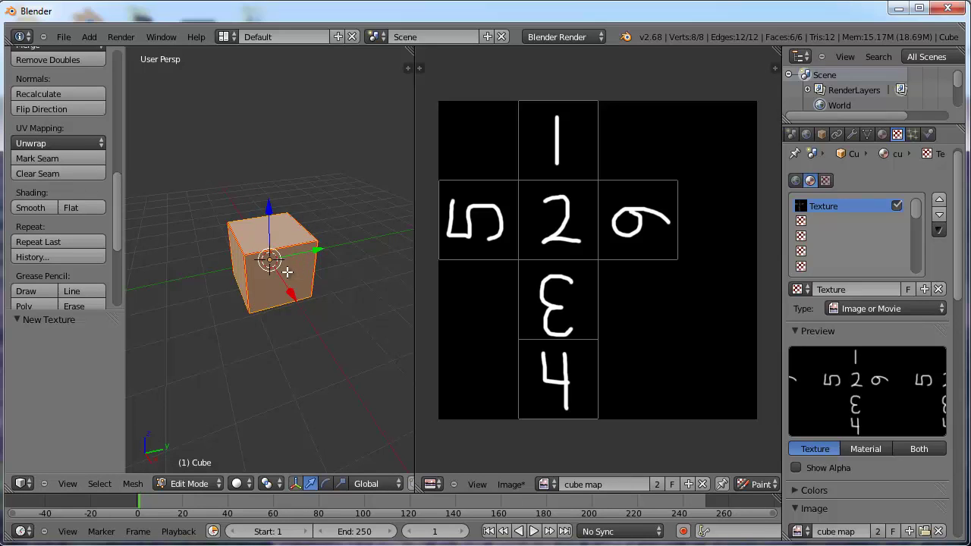
# - Enlarge the 3D view by merging the neighbouring image editor area into it, leaving a single 3D viewport
pyautogui.scroll(-5, 286, 271)
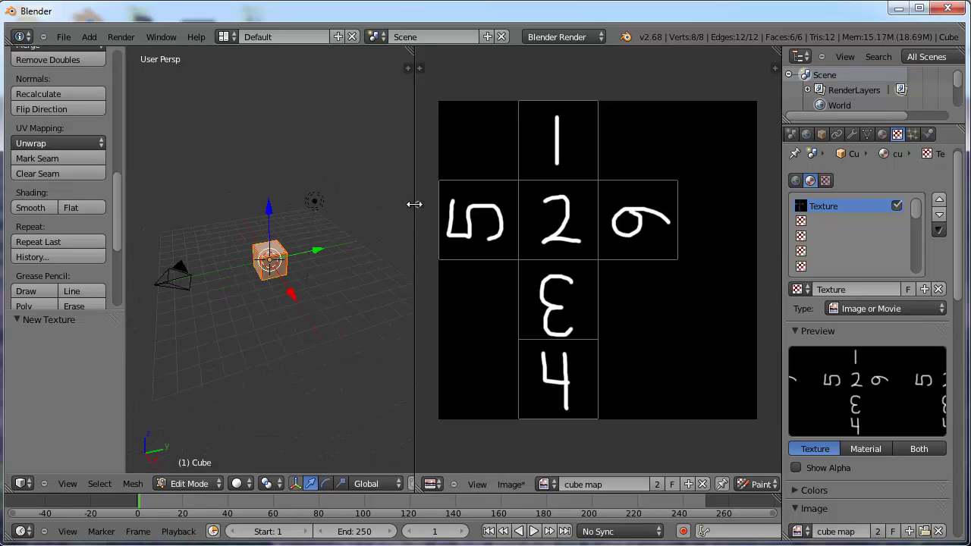
pyautogui.moveTo(414, 204); pyautogui.dragTo(535, 214)
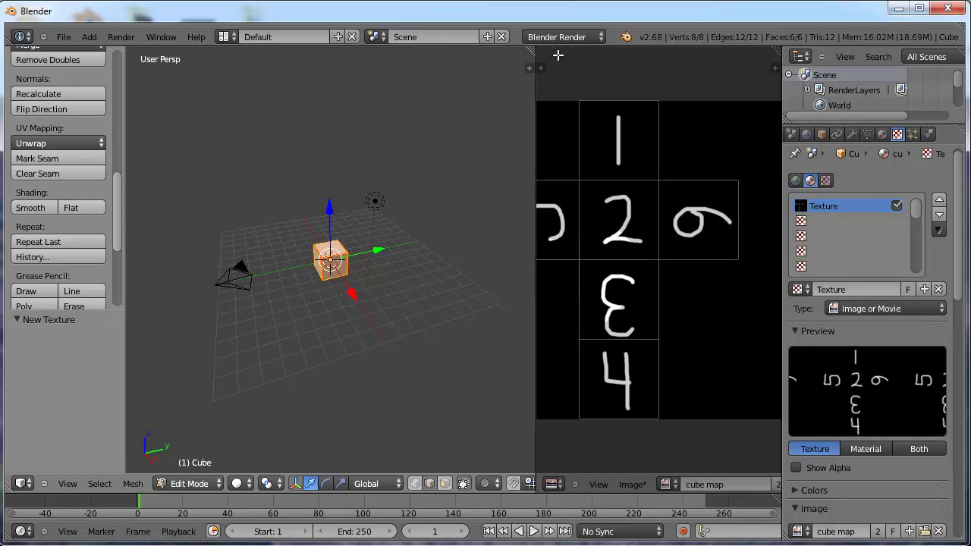
pyautogui.moveTo(558, 55); pyautogui.dragTo(687, 82)
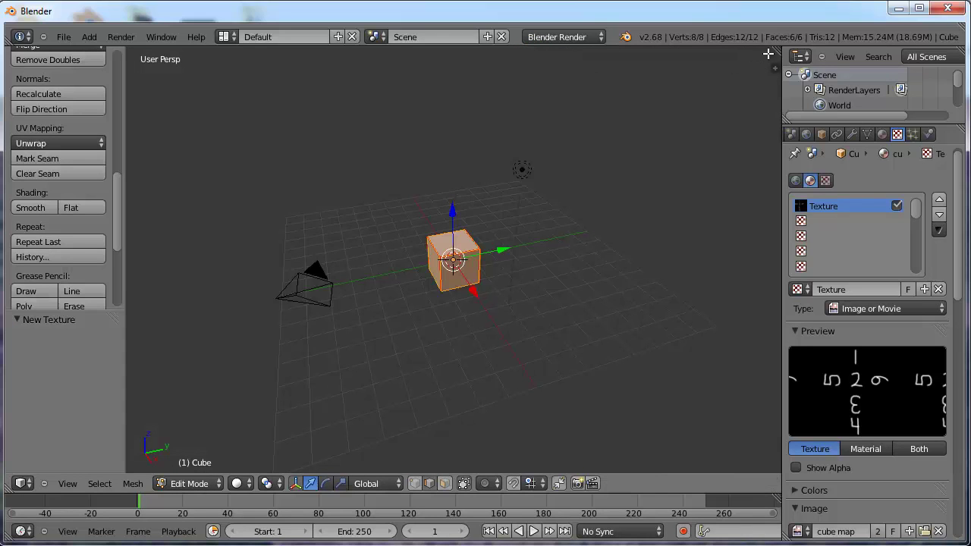
pyautogui.moveTo(775, 50); pyautogui.dragTo(396, 51)
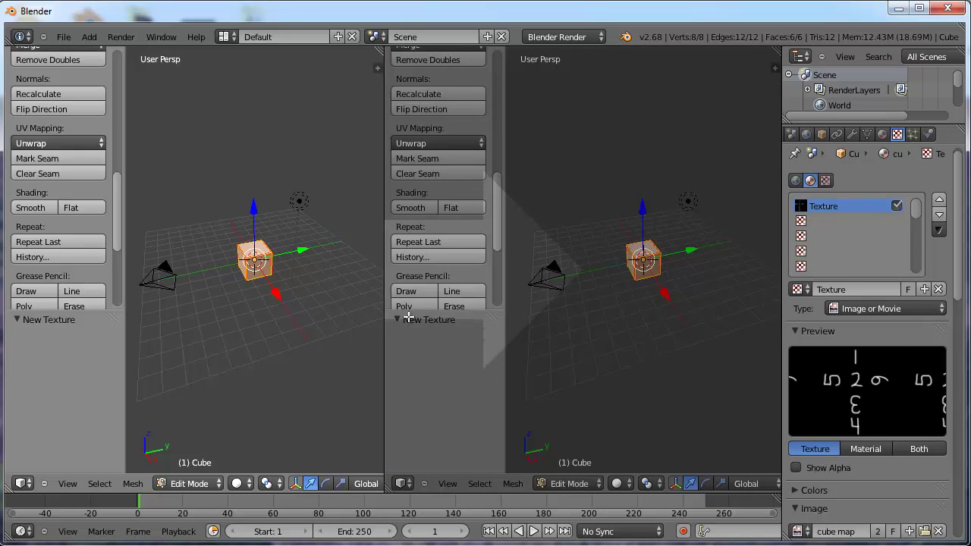
pyautogui.moveTo(451, 218); pyautogui.dragTo(473, 174)
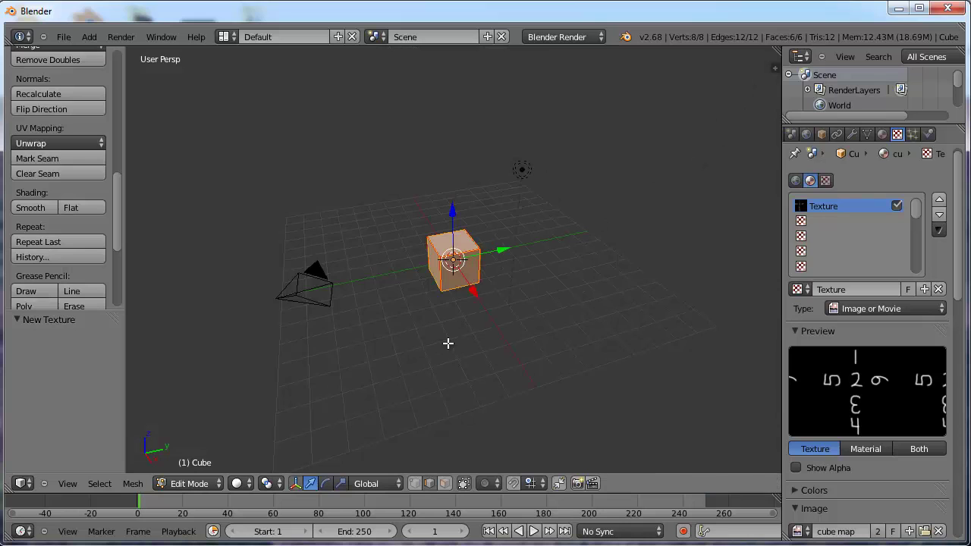
# - Switch the cube from Edit Mode to Object Mode
pyautogui.scroll(2, 447, 344)
pyautogui.scroll(-3, 447, 343)
pyautogui.moveTo(453, 326); pyautogui.dragTo(551, 219, button='middle')
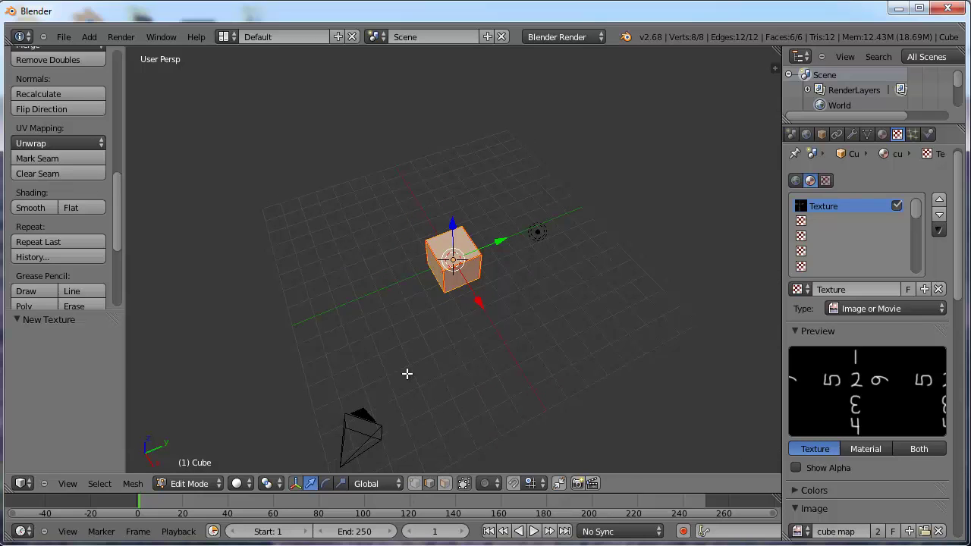
pyautogui.press('Tab')
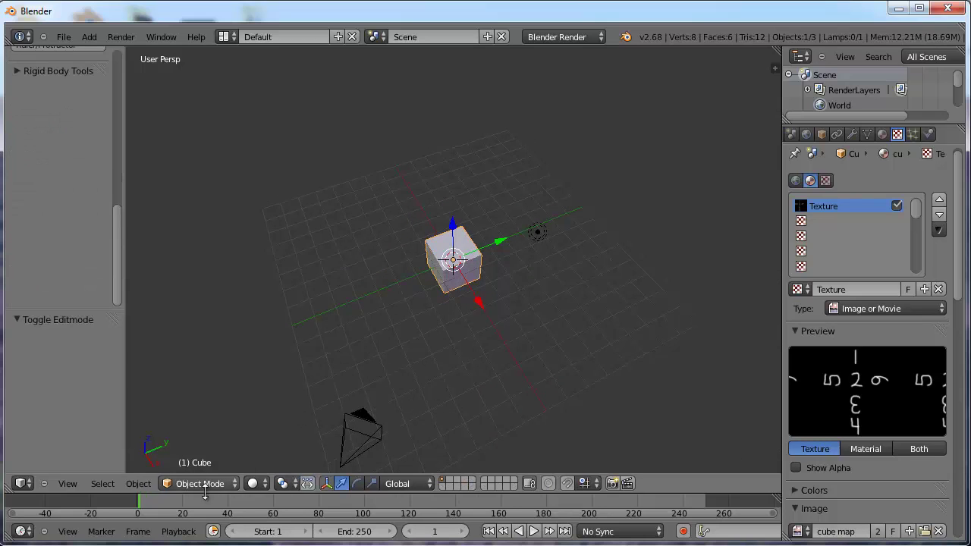
# - Duplicate the lamp three times and place the copies on different sides around the cube
pyautogui.rightClick(539, 232)
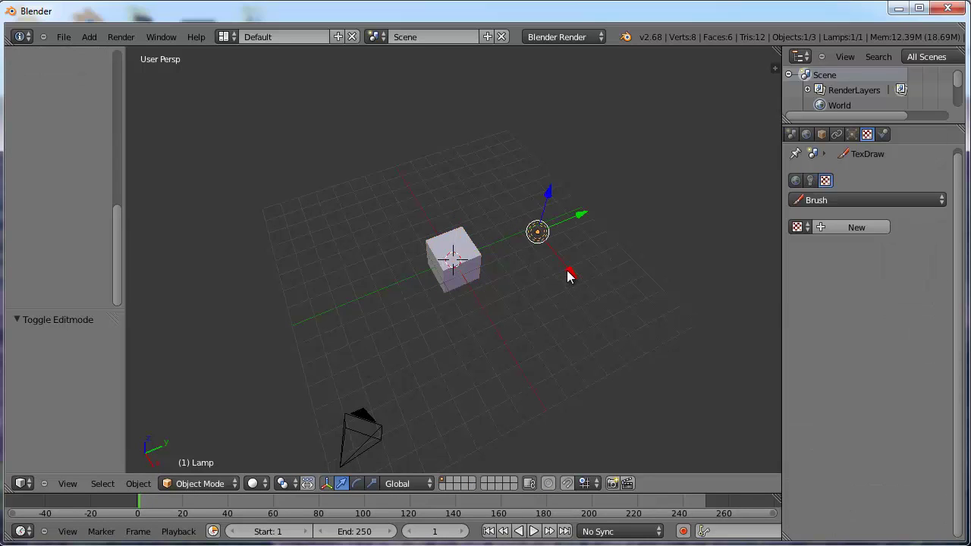
pyautogui.hotkey('shift', 'd')
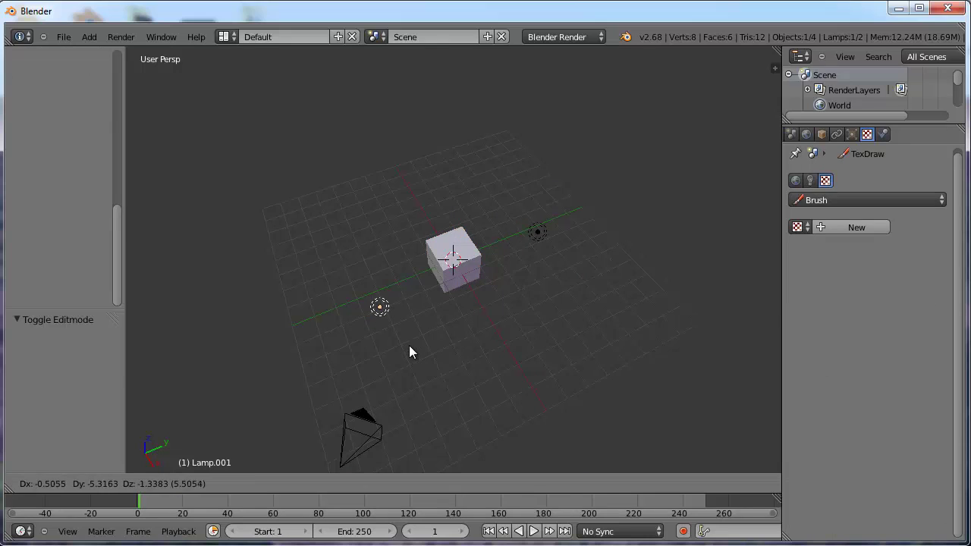
pyautogui.click(409, 347)
pyautogui.hotkey('shift', 'd')
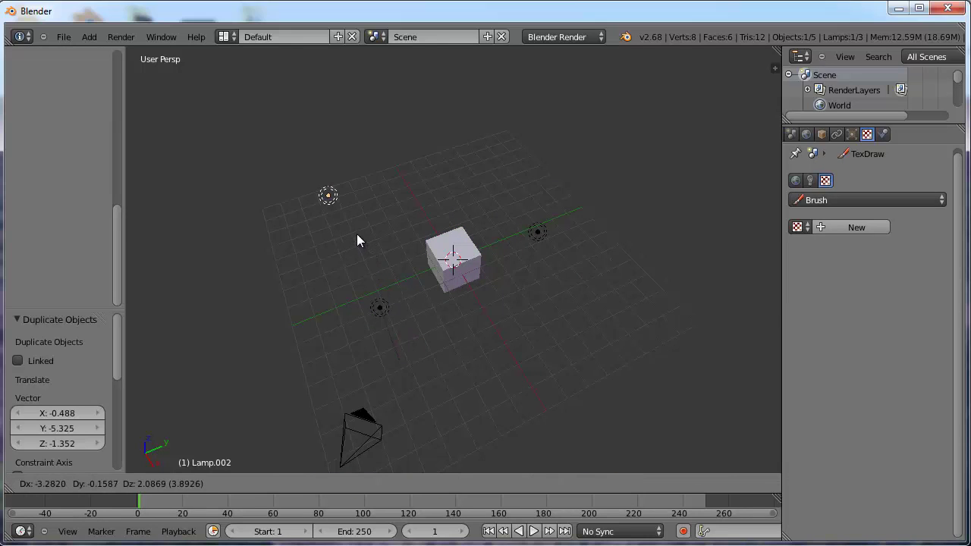
pyautogui.click(358, 240)
pyautogui.hotkey('shift', 'd')
pyautogui.rightClick(356, 241)
pyautogui.press('g')
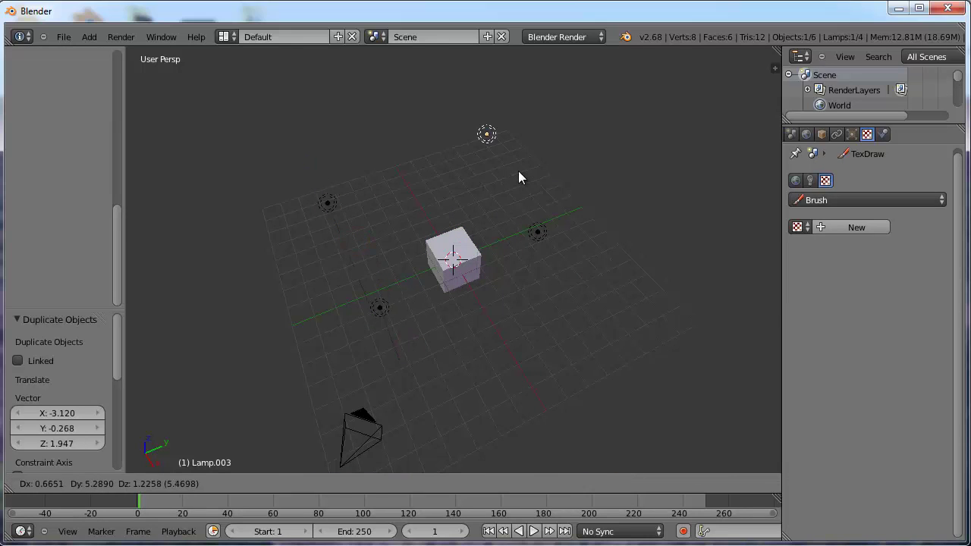
pyautogui.click(515, 175)
# - Move the third lamp copy about 5.45 units in the negative X direction
pyautogui.hotkey('ctrl', 'space')
pyautogui.moveTo(498, 372); pyautogui.dragTo(569, 296, button='middle')
pyautogui.moveTo(532, 90); pyautogui.dragTo(343, 75)
pyautogui.moveTo(425, 241)
pyautogui.mouseDown(button='middle')
pyautogui.moveTo(485, 362)
pyautogui.moveTo(430, 238)
pyautogui.mouseUp(button='middle')
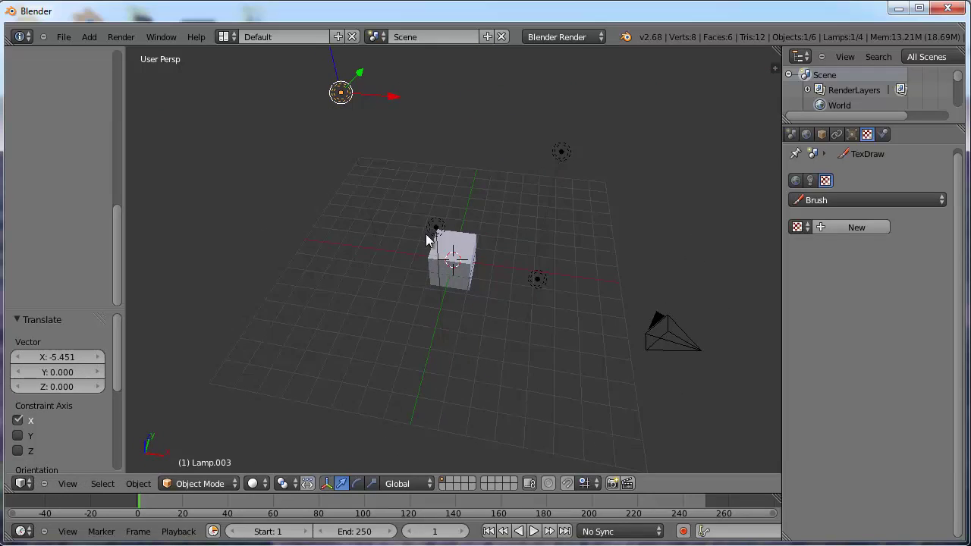
# - Move the second lamp copy farther from the cube in the negative X direction
pyautogui.rightClick(435, 227)
pyautogui.moveTo(489, 238); pyautogui.dragTo(402, 232)
pyautogui.moveTo(402, 232)
pyautogui.mouseDown(button='middle')
pyautogui.moveTo(455, 364)
pyautogui.moveTo(509, 351)
pyautogui.moveTo(548, 383)
pyautogui.moveTo(349, 199)
pyautogui.moveTo(404, 283)
pyautogui.moveTo(377, 273)
pyautogui.moveTo(411, 245)
pyautogui.moveTo(395, 220)
pyautogui.mouseUp(button='middle')
# - Lower the third lamp copy below the grid along Z by about 9.21 and a further 0.54 units
pyautogui.rightClick(310, 187)
pyautogui.moveTo(323, 78); pyautogui.dragTo(329, 269)
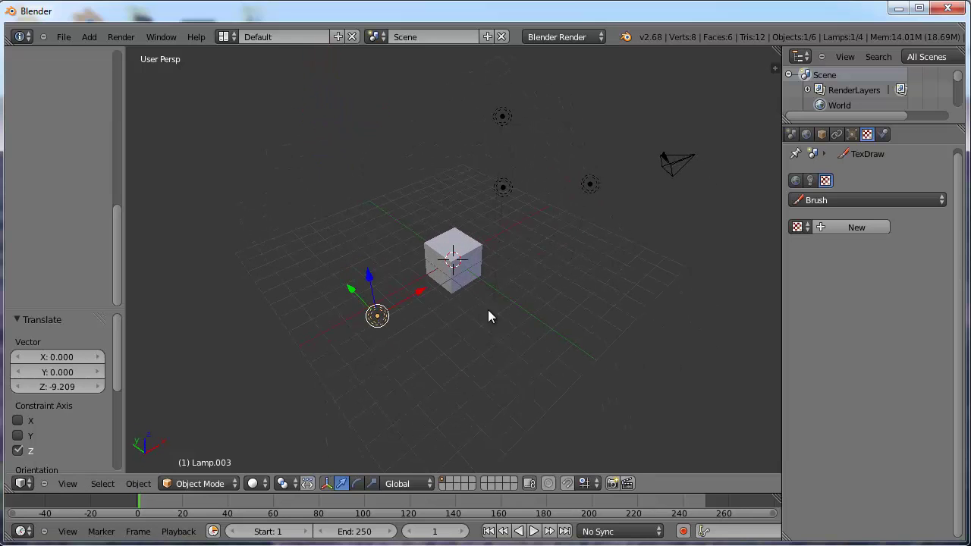
pyautogui.moveTo(490, 316); pyautogui.dragTo(403, 280, button='middle')
pyautogui.moveTo(369, 243); pyautogui.dragTo(493, 311)
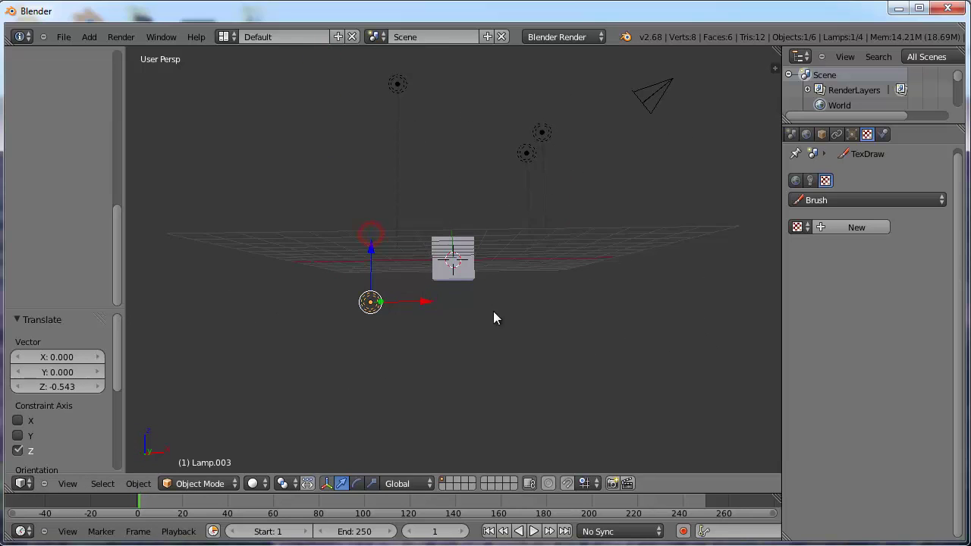
# - Lower the first lamp copy along Z beneath the cube's level, finishing with a downward move of about 1.29 units
pyautogui.rightClick(539, 138)
pyautogui.moveTo(509, 251); pyautogui.dragTo(584, 190, button='middle')
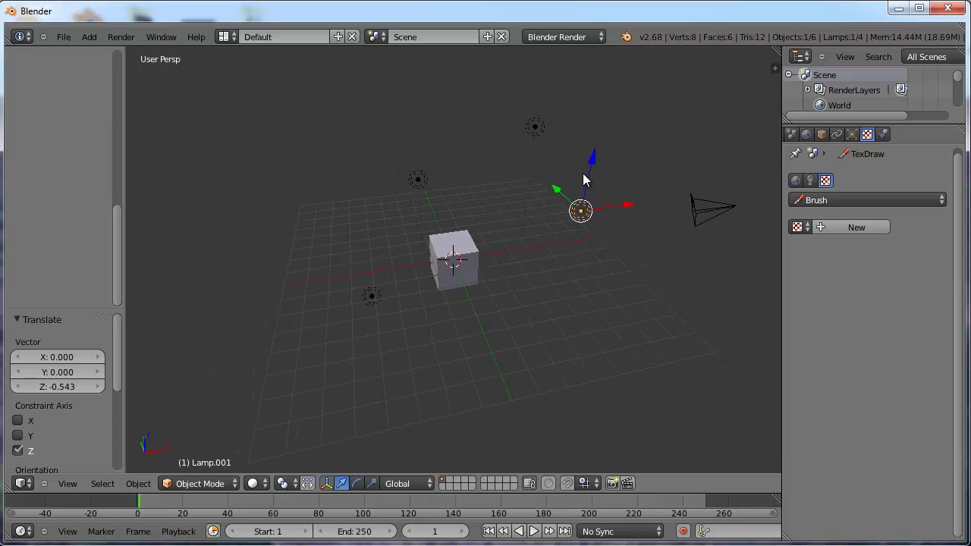
pyautogui.moveTo(590, 154); pyautogui.dragTo(568, 283)
pyautogui.moveTo(612, 353); pyautogui.dragTo(491, 215, button='middle')
pyautogui.moveTo(491, 208); pyautogui.dragTo(483, 245)
# - Render the scene to check the cube under the four lamps, and return to the 3D view
pyautogui.moveTo(483, 244); pyautogui.dragTo(598, 321, button='middle')
pyautogui.moveTo(574, 239); pyautogui.dragTo(642, 140, button='middle')
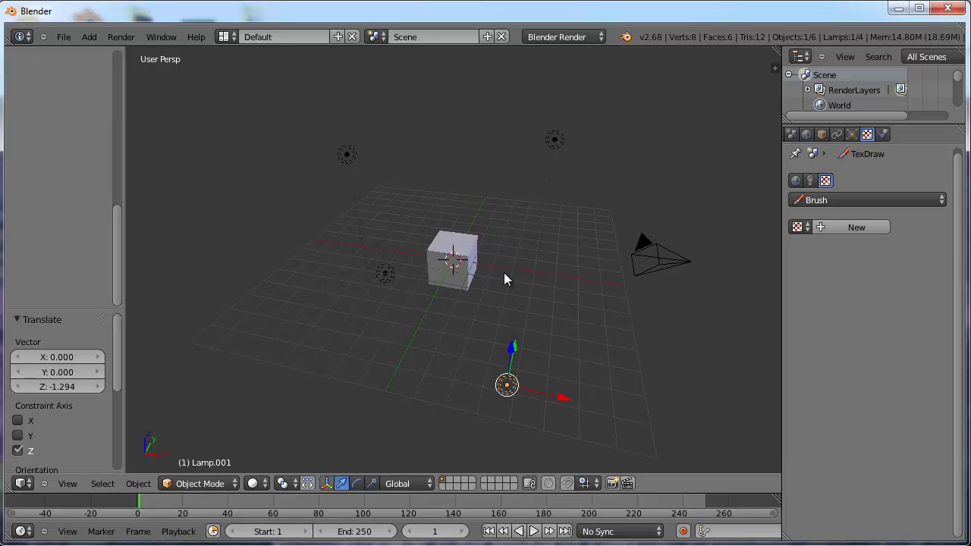
pyautogui.press('F12')
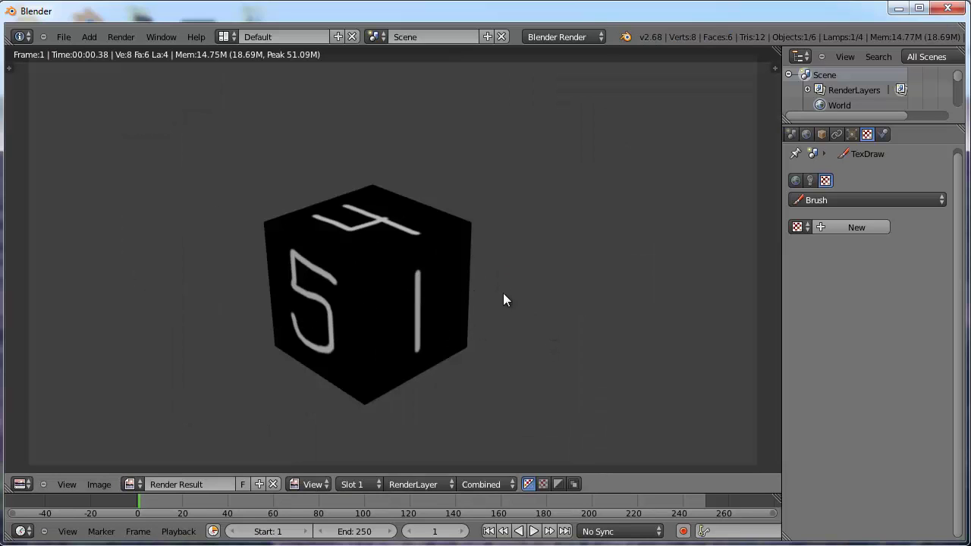
pyautogui.press('Escape')
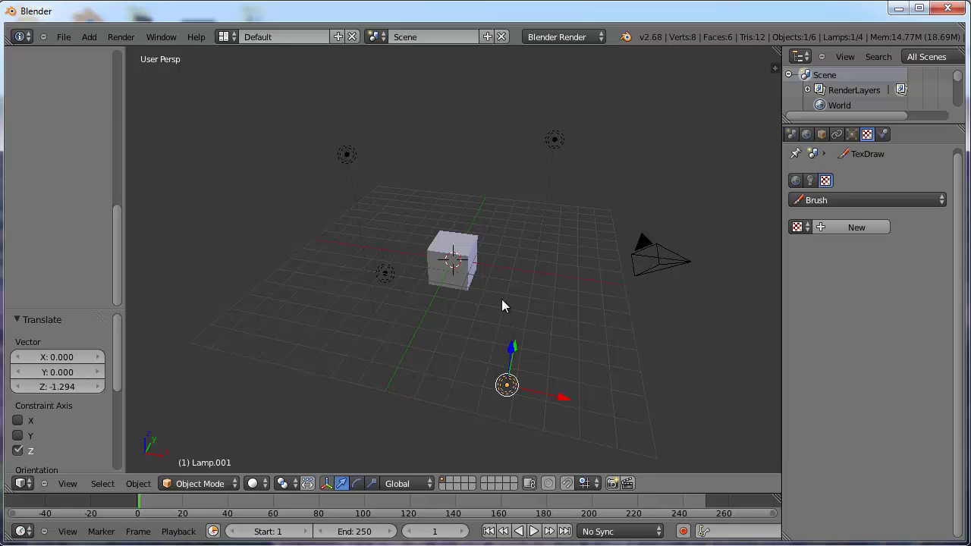
# - Inspect the cube's numbered faces from several sides in Rendered viewport shading, and return to Solid shading
pyautogui.moveTo(502, 299); pyautogui.dragTo(460, 307, button='middle')
pyautogui.click(258, 483)
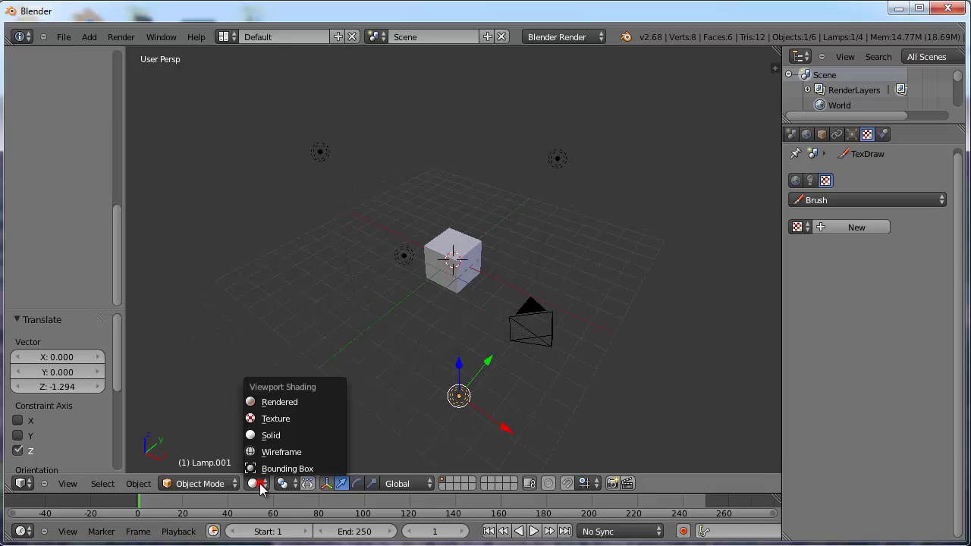
pyautogui.click(286, 403)
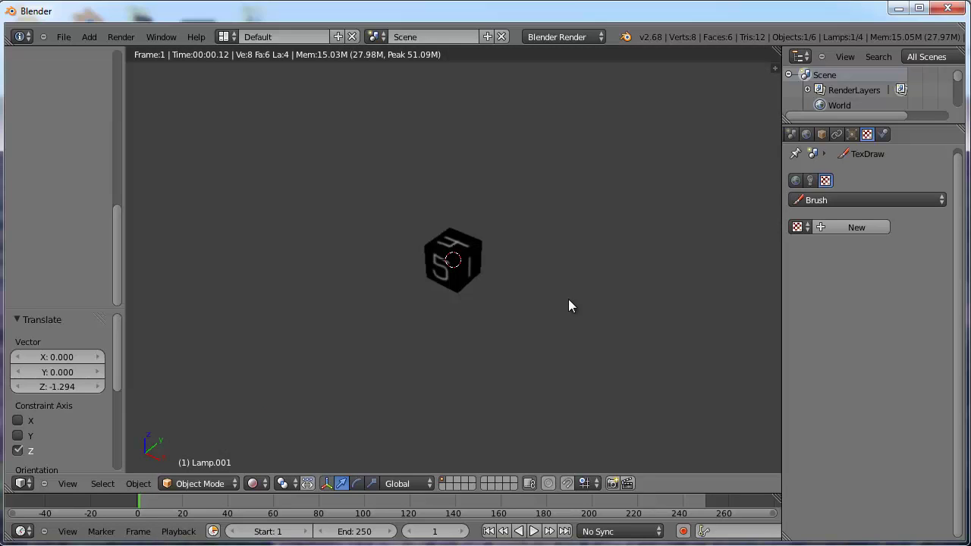
pyautogui.moveTo(570, 305); pyautogui.dragTo(462, 288, button='middle')
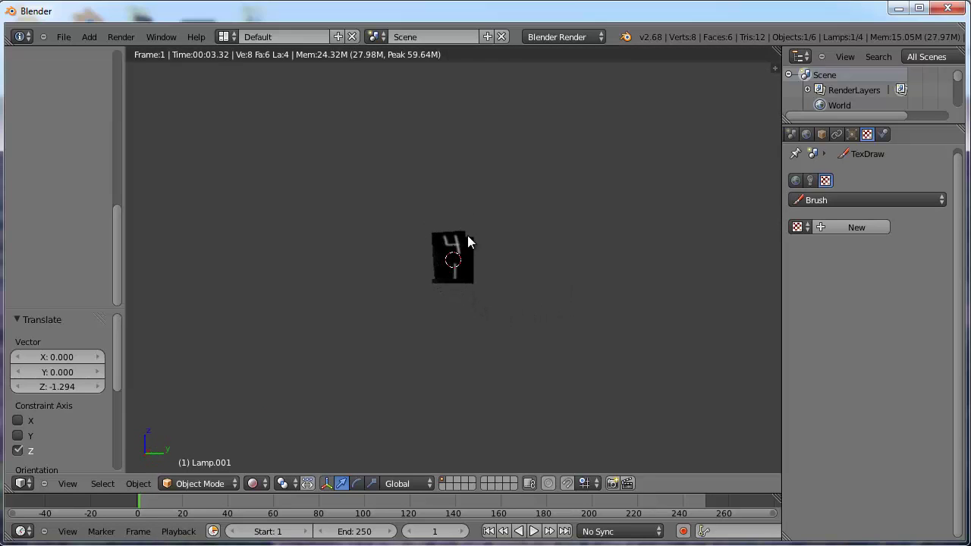
pyautogui.moveTo(468, 242); pyautogui.dragTo(466, 352, button='middle')
pyautogui.moveTo(455, 345); pyautogui.dragTo(450, 308, button='middle')
pyautogui.scroll(5, 455, 309)
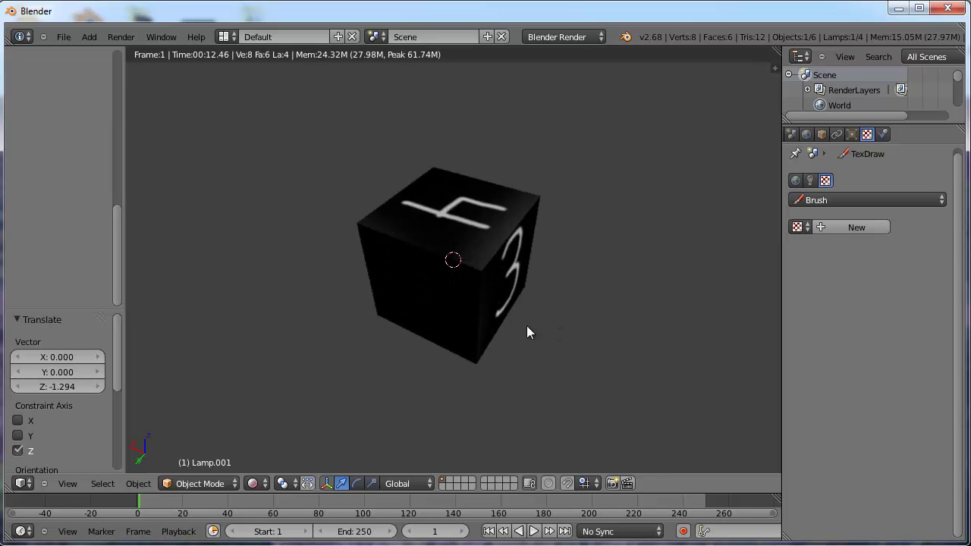
pyautogui.moveTo(592, 271); pyautogui.dragTo(369, 246, button='middle')
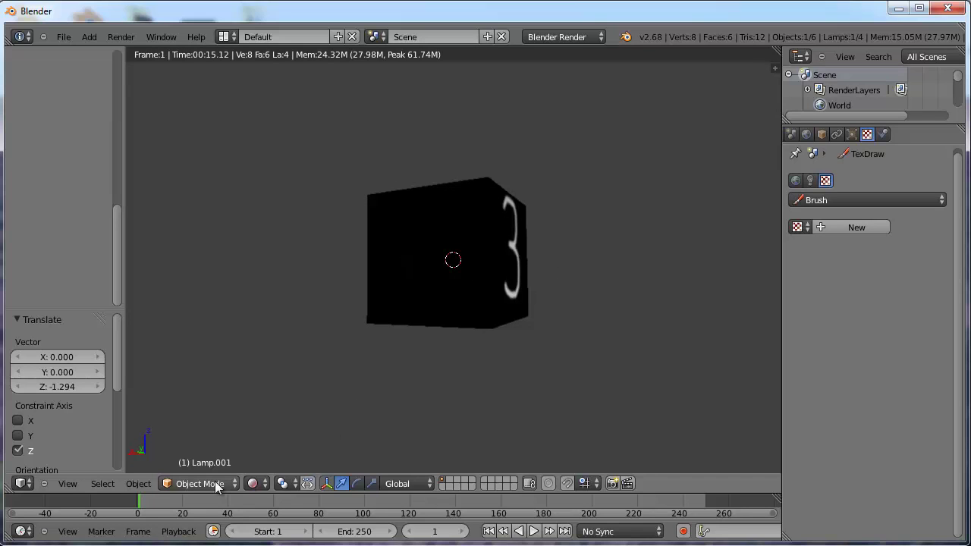
pyautogui.click(253, 483)
pyautogui.click(275, 431)
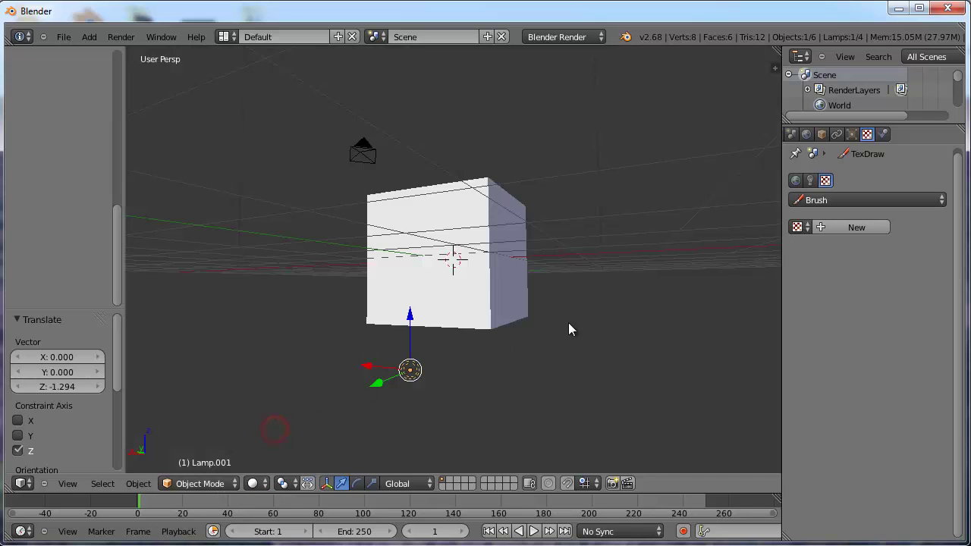
# - Move the third lamp copy outward along global Y by about 2.04 units and then farther, and render the scene
pyautogui.scroll(-4, 511, 312)
pyautogui.moveTo(508, 325); pyautogui.dragTo(474, 379, button='middle')
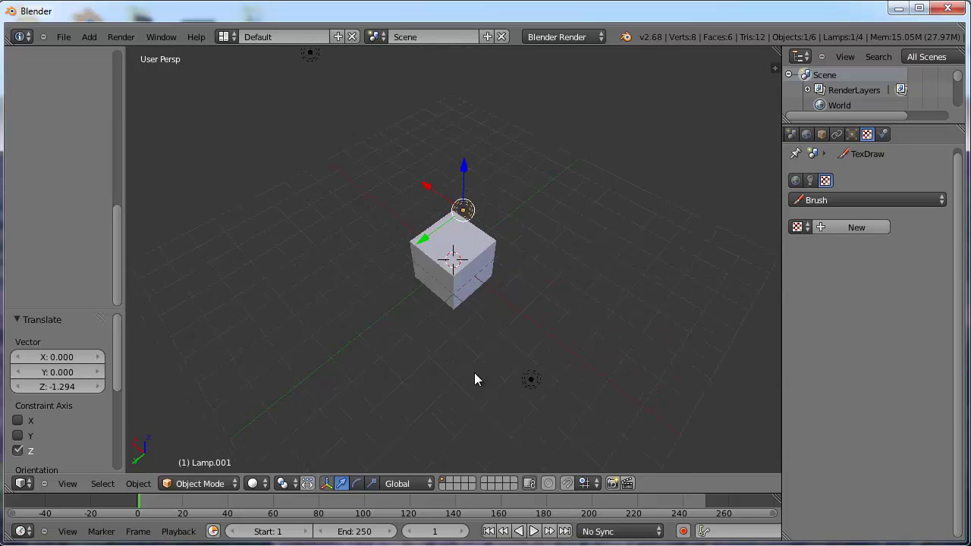
pyautogui.rightClick(526, 381)
pyautogui.press('g')
pyautogui.press('y')
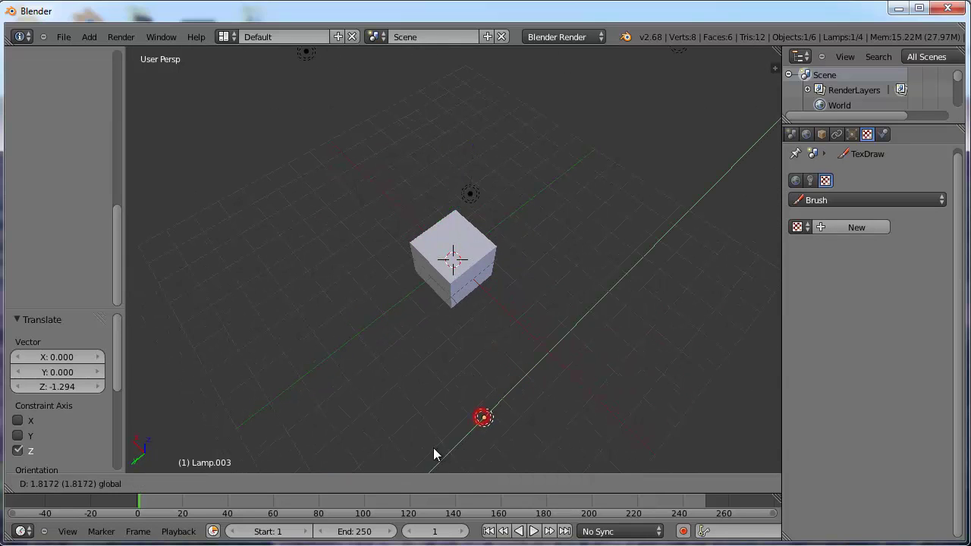
pyautogui.click(435, 453)
pyautogui.scroll(-3, 601, 309)
pyautogui.press('g')
pyautogui.press('y')
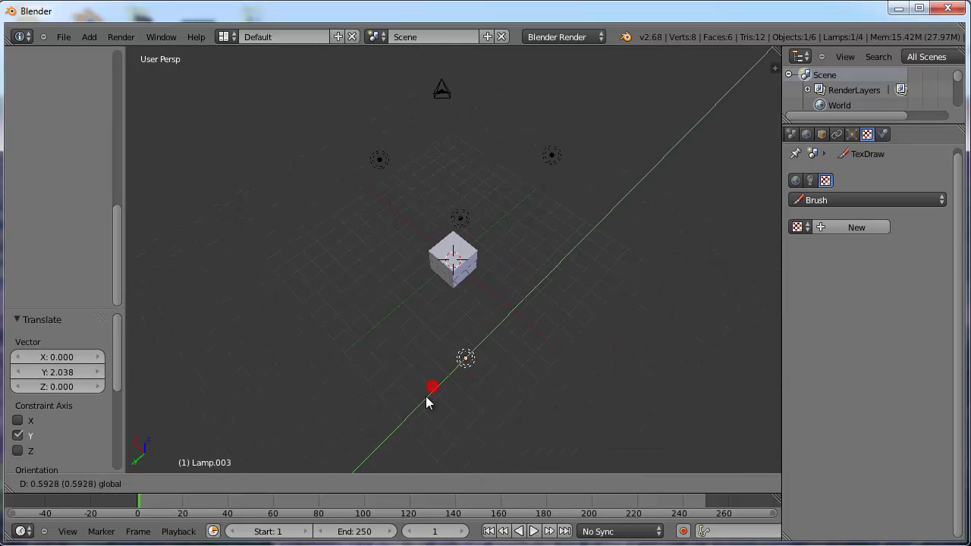
pyautogui.click(408, 407)
pyautogui.press('F12')
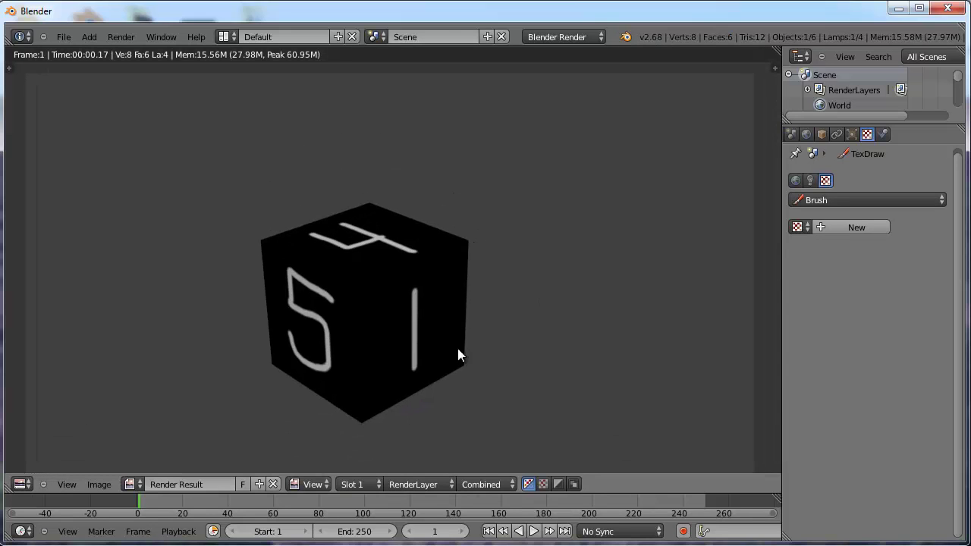
# - Close the render and examine all sides of the cube in Rendered viewport shading under the repositioned lamp, then restore Solid shading
pyautogui.press('Escape')
pyautogui.click(253, 483)
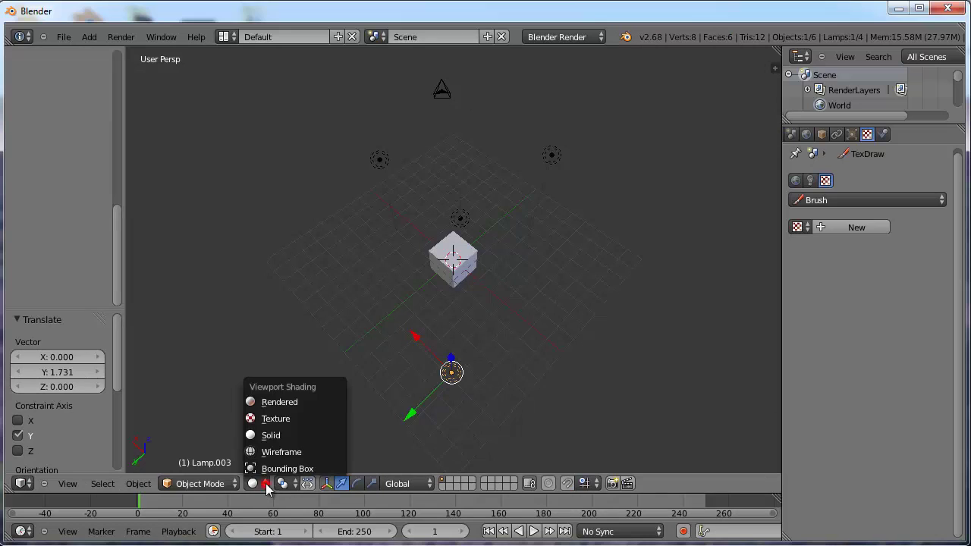
pyautogui.click(271, 402)
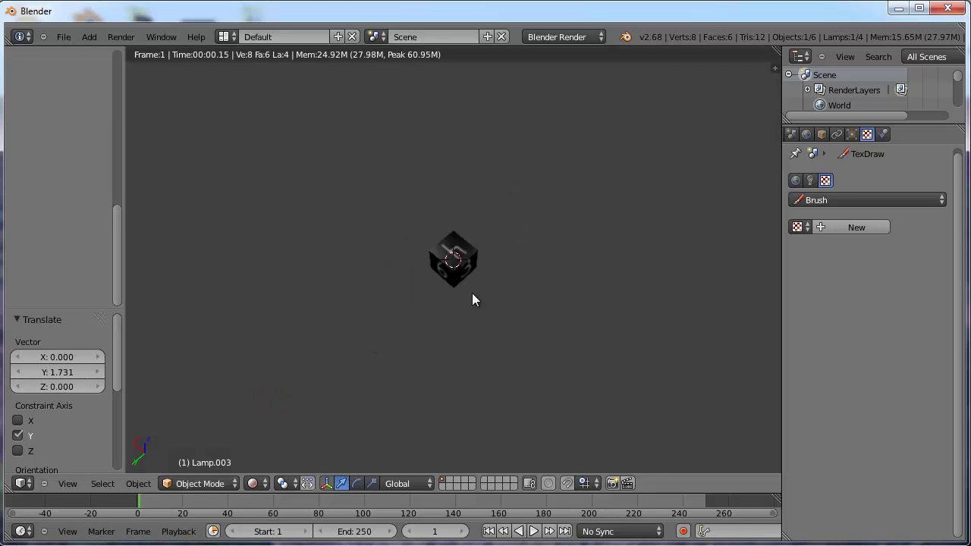
pyautogui.scroll(3, 466, 304)
pyautogui.press('KP_1')
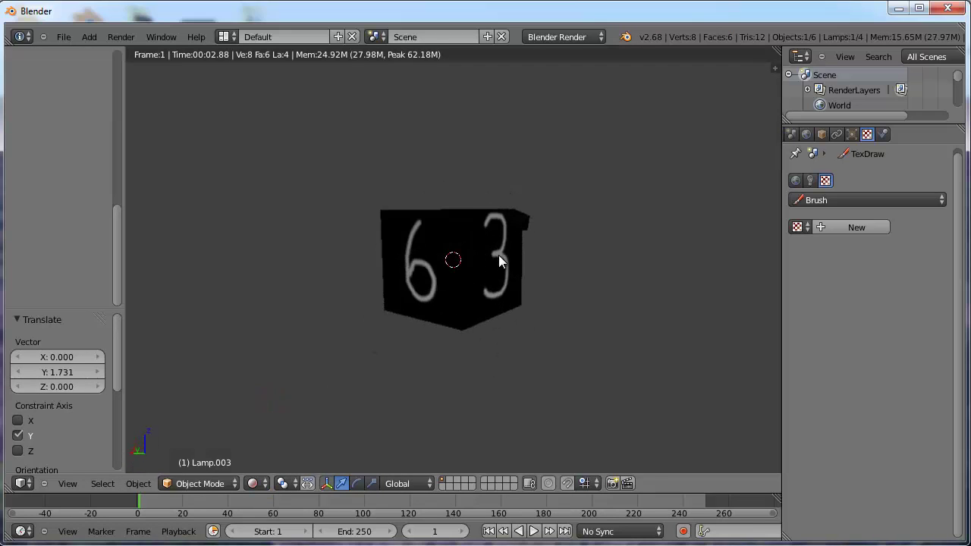
pyautogui.moveTo(483, 326)
pyautogui.mouseDown(button='middle')
pyautogui.moveTo(544, 382)
pyautogui.moveTo(468, 325)
pyautogui.mouseUp(button='middle')
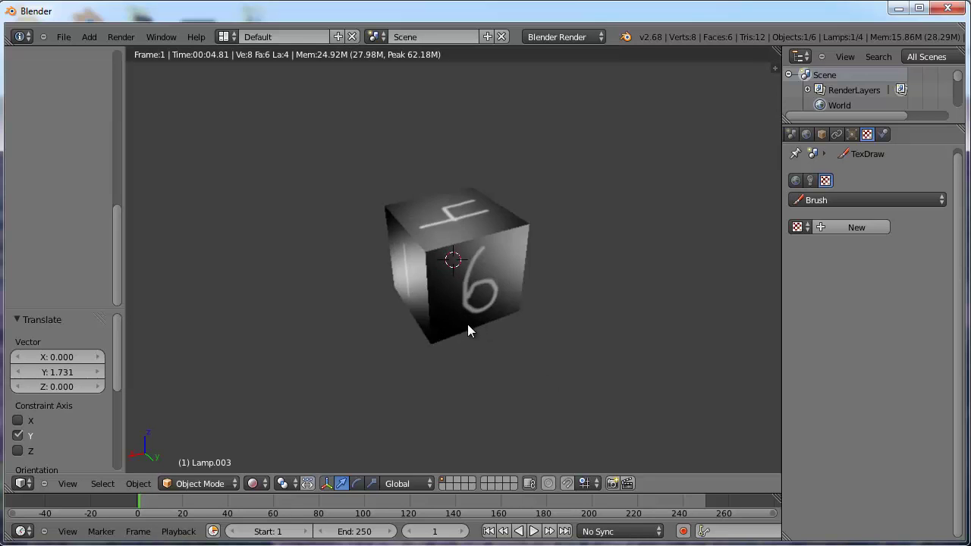
pyautogui.moveTo(545, 346); pyautogui.dragTo(509, 308, button='middle')
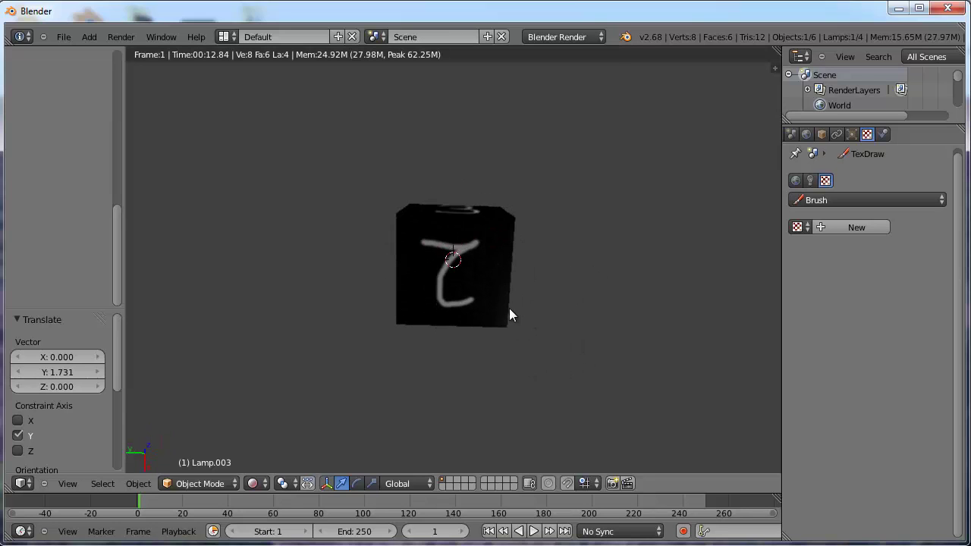
pyautogui.moveTo(589, 265); pyautogui.dragTo(498, 256, button='middle')
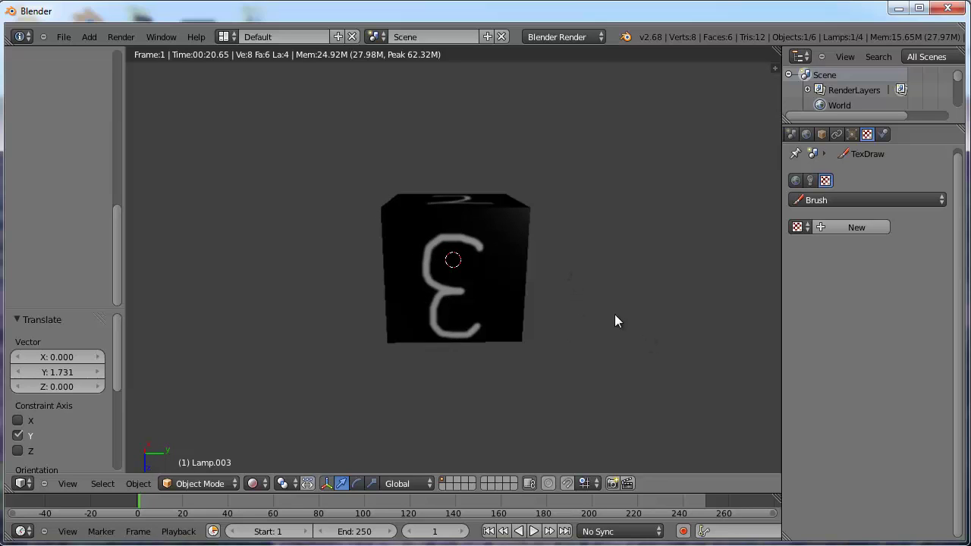
pyautogui.moveTo(659, 401); pyautogui.dragTo(636, 346, button='middle')
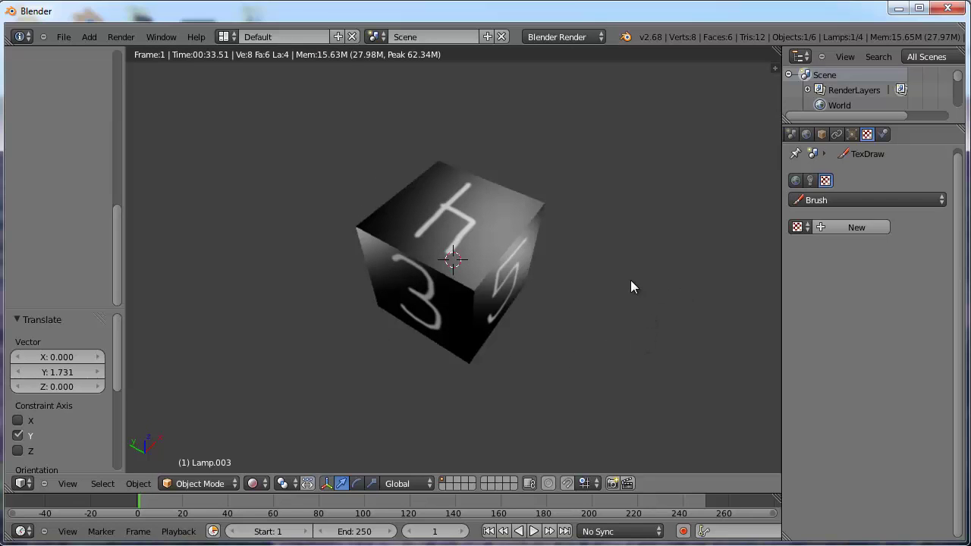
pyautogui.click(253, 483)
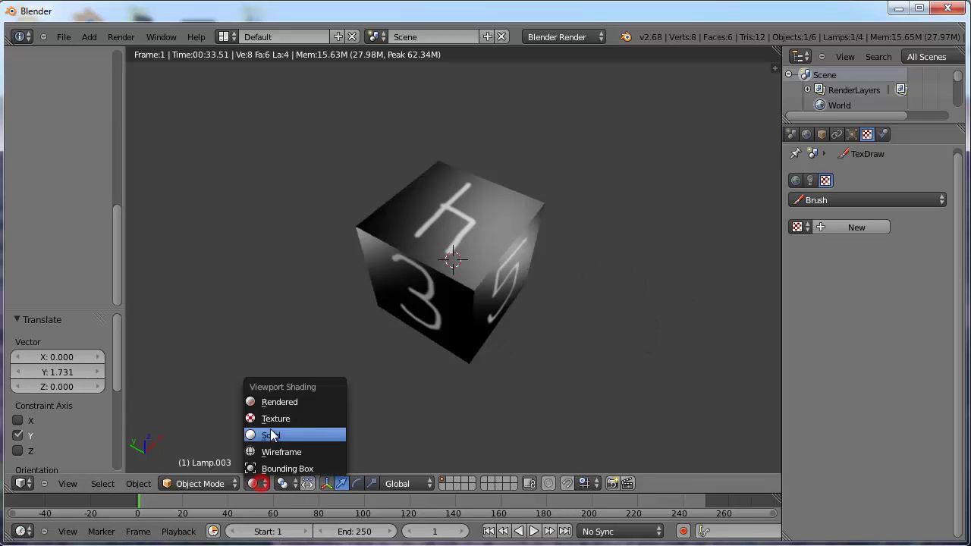
pyautogui.click(277, 436)
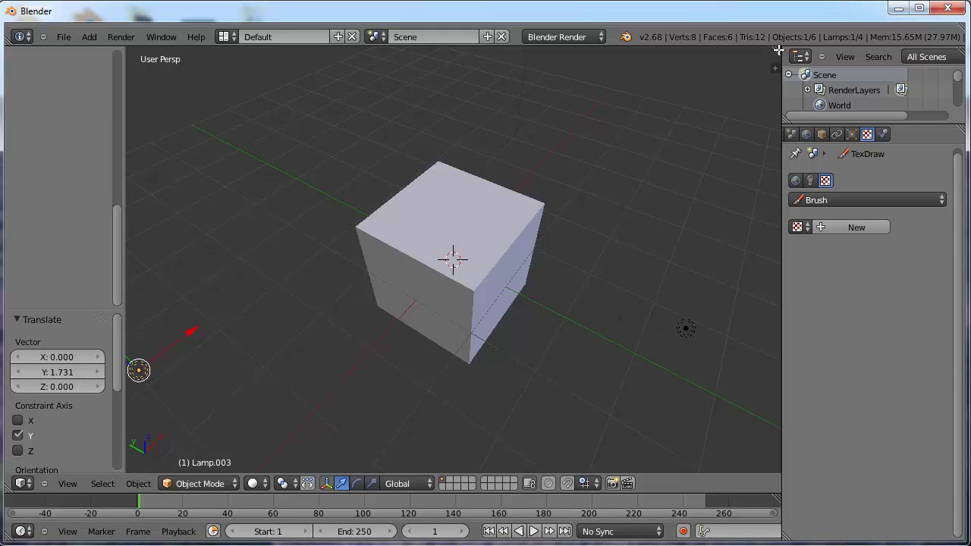
# - Split the 3D view vertically into two areas and turn the new one into a UV/Image Editor
pyautogui.moveTo(776, 50); pyautogui.dragTo(369, 78)
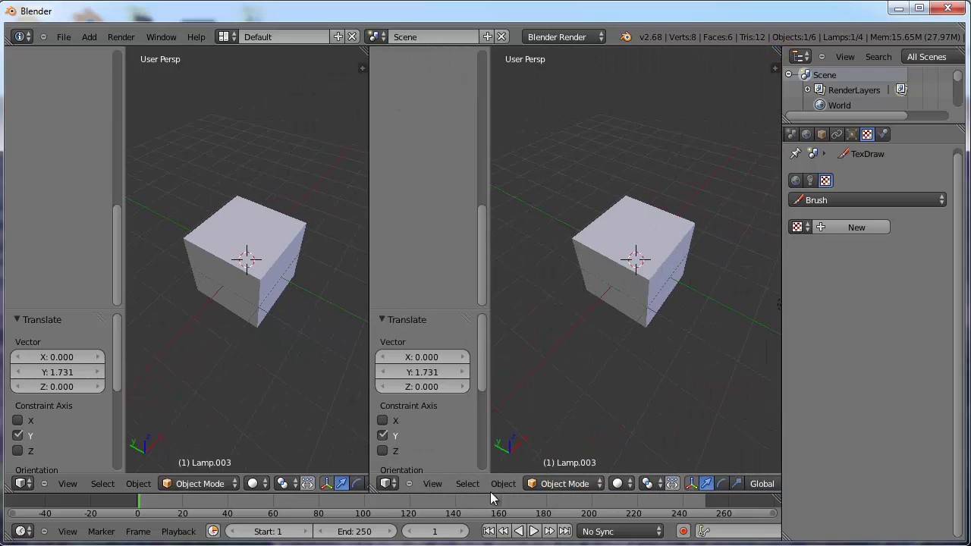
pyautogui.click(388, 483)
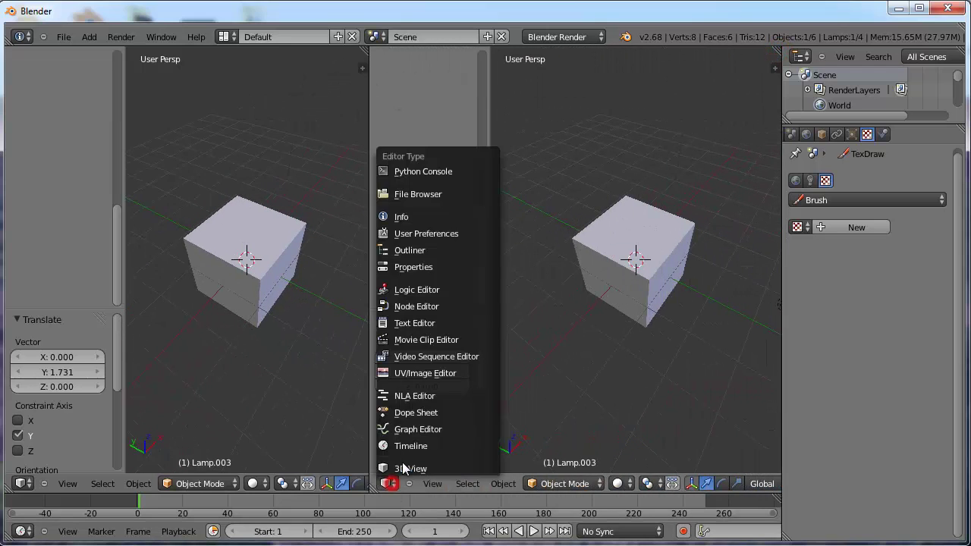
pyautogui.click(425, 373)
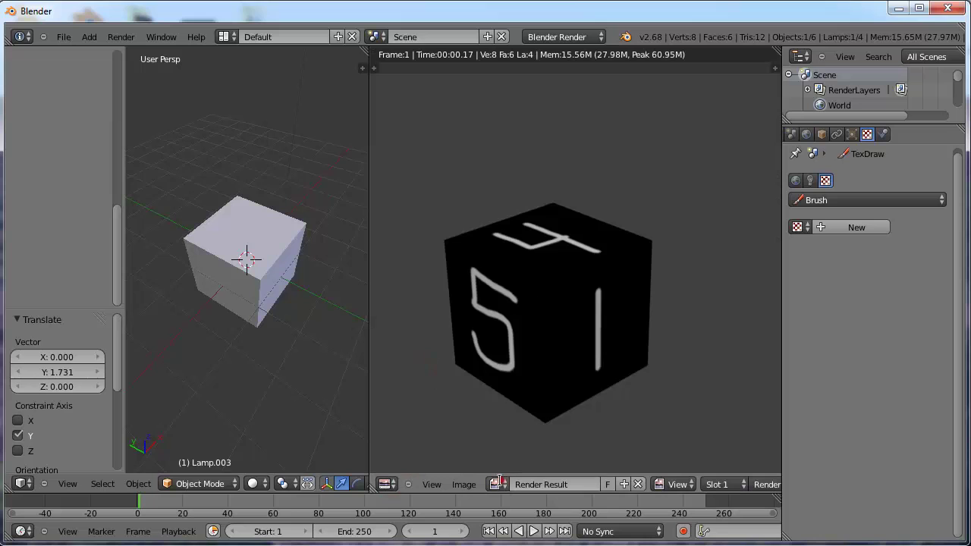
# - Show the "cube map" image in the UV/Image Editor and put the cube in Edit Mode to overlay its UV layout
pyautogui.click(498, 484)
pyautogui.click(527, 324)
pyautogui.scroll(-6, 549, 282)
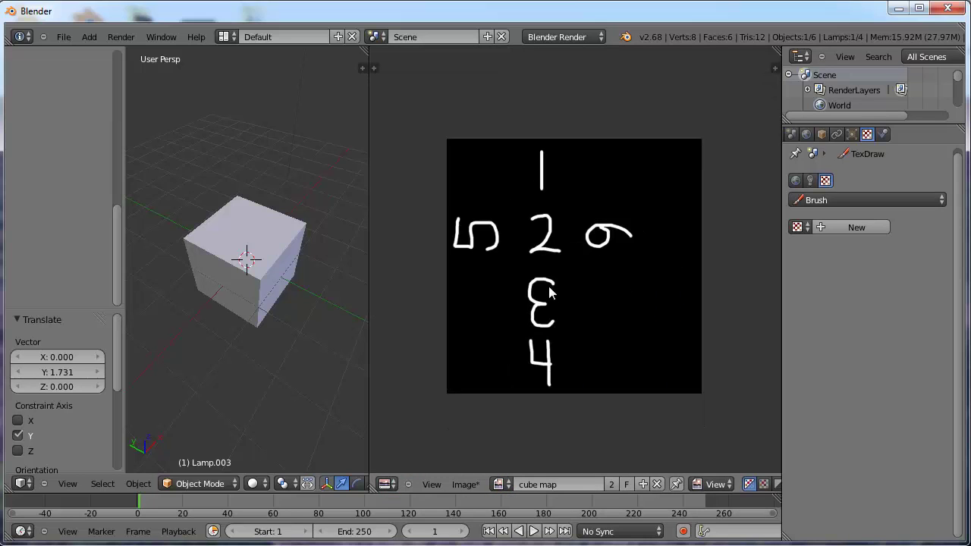
pyautogui.rightClick(258, 247)
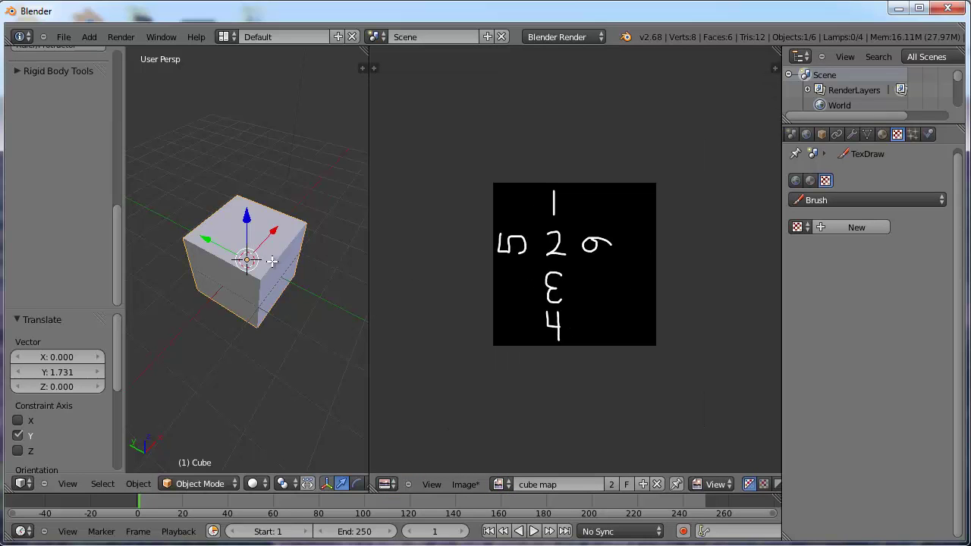
pyautogui.press('Tab')
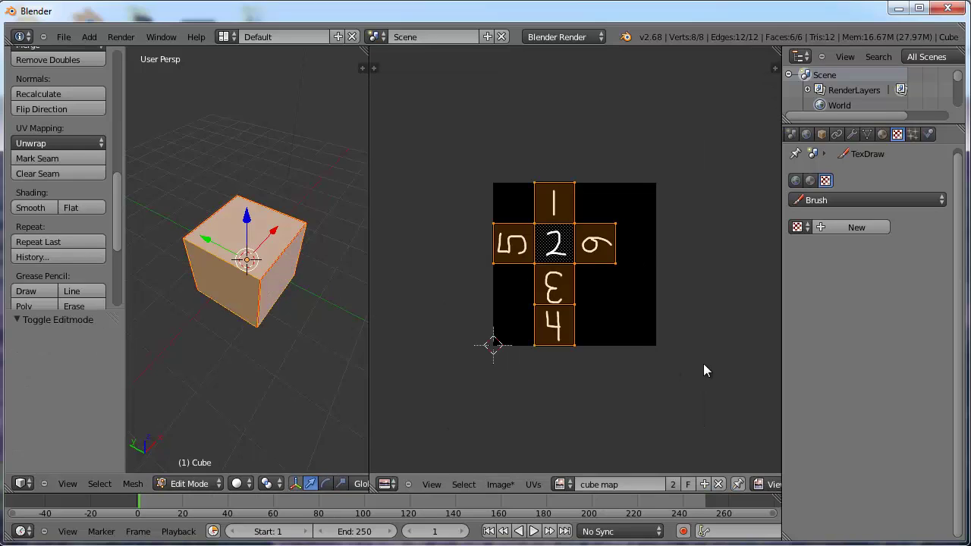